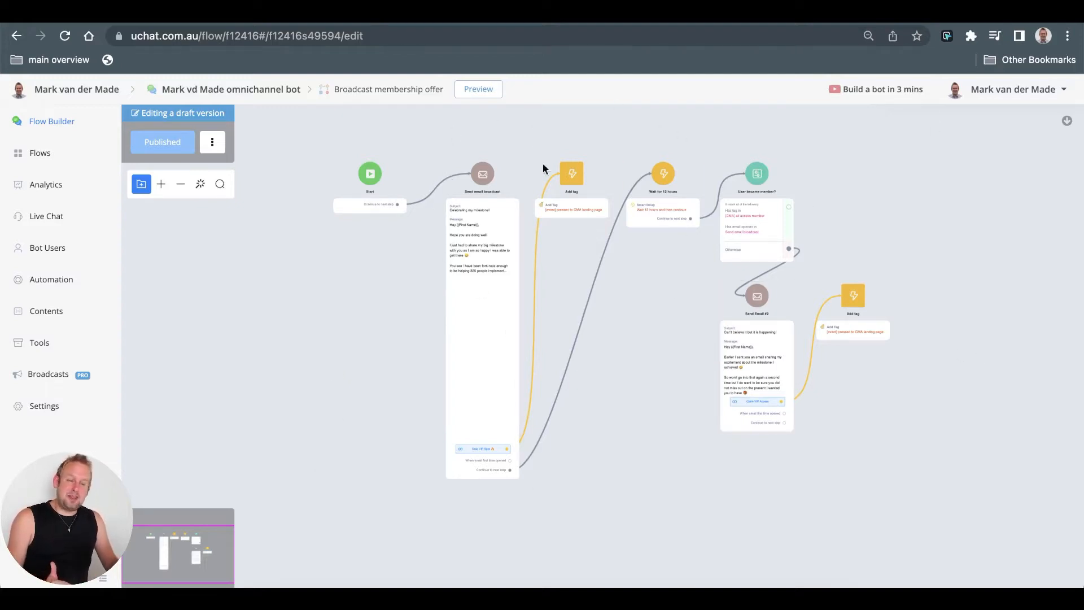
- Open the Send email broadcast step, showing SMTP 116 profile and subject 'Celebrating my milestone!'
drag(275, 377, 271, 411)
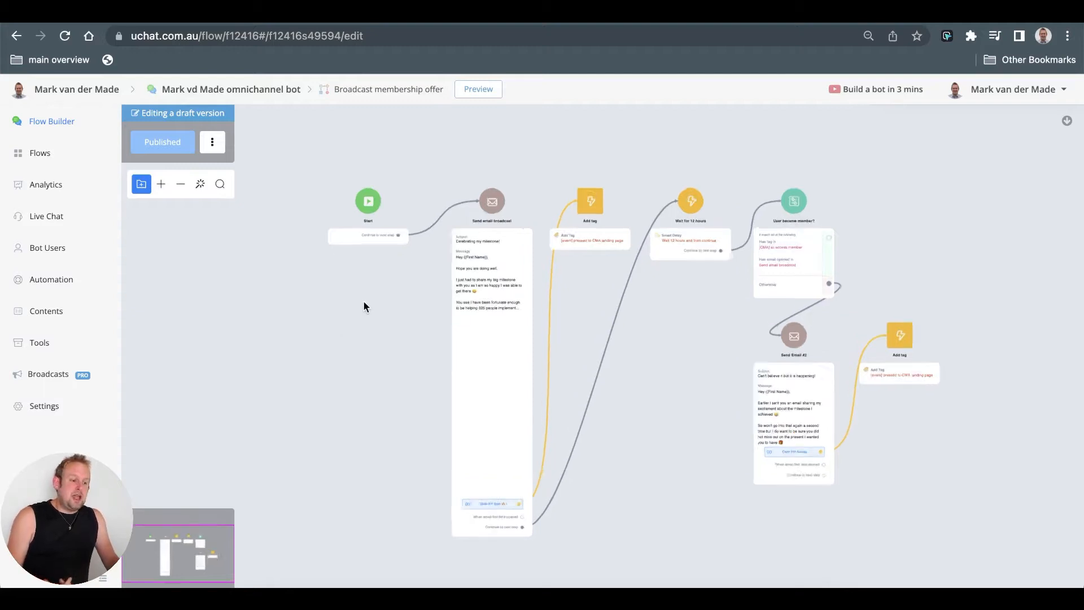
scroll(364, 299, up, 3)
scroll(364, 298, down, 3)
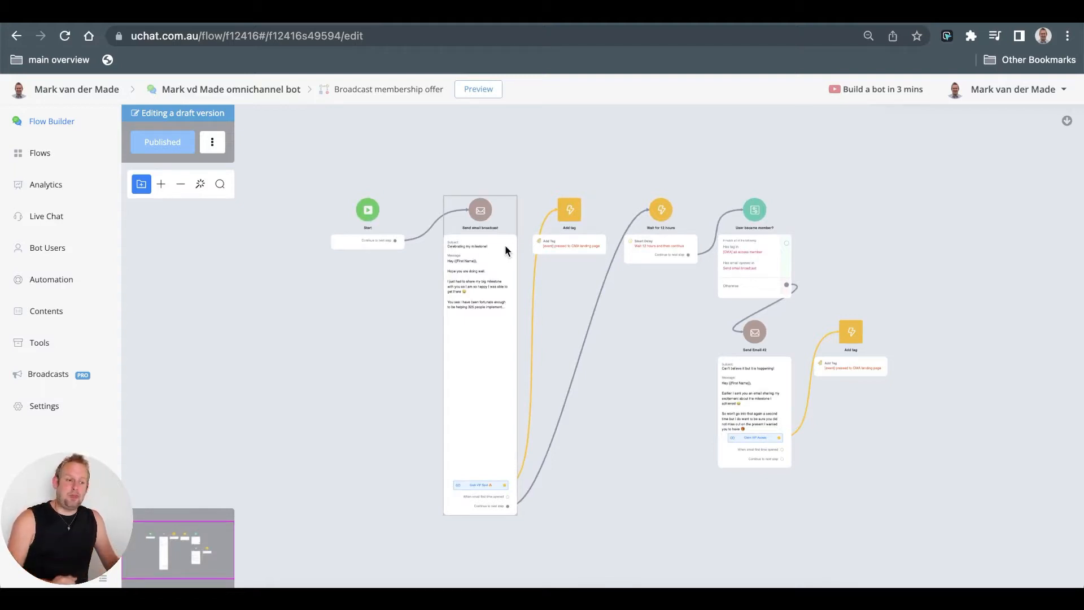
scroll(373, 223, up, 2)
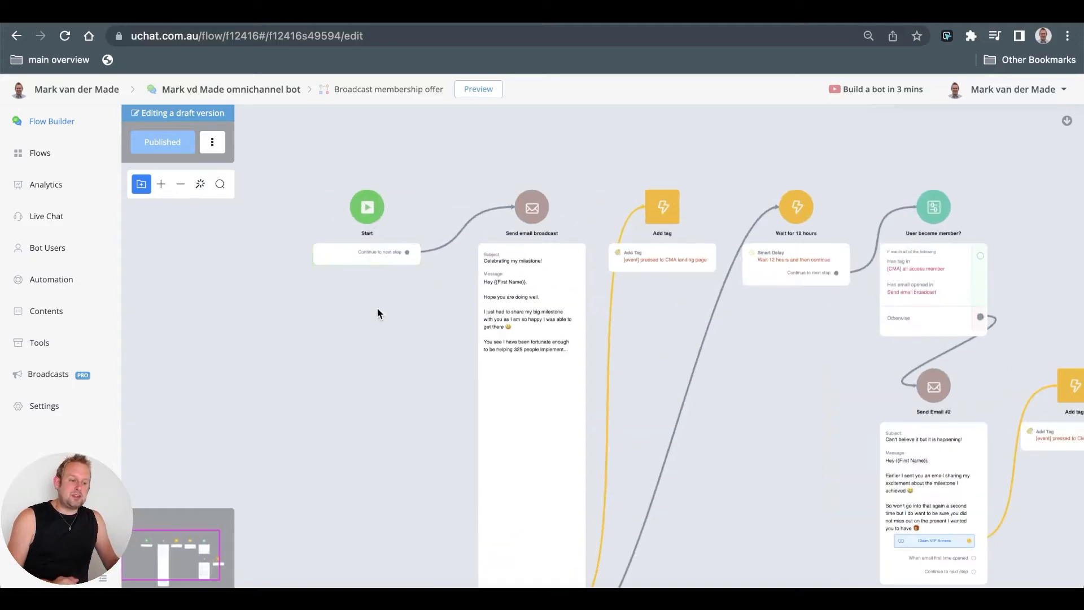
scroll(381, 333, up, 3)
drag(436, 439, 376, 353)
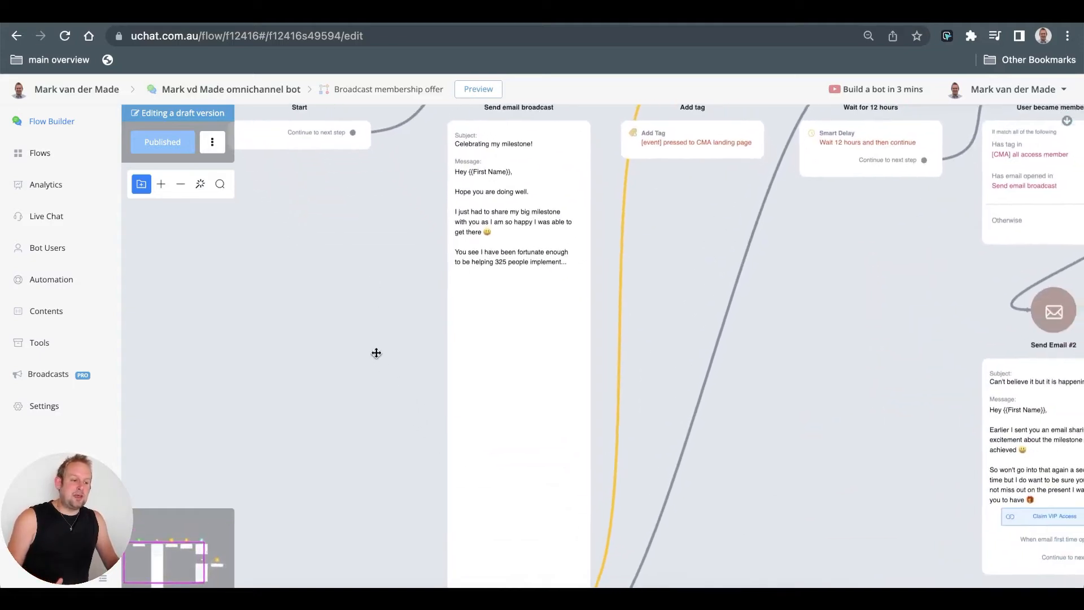
scroll(377, 356, down, 2)
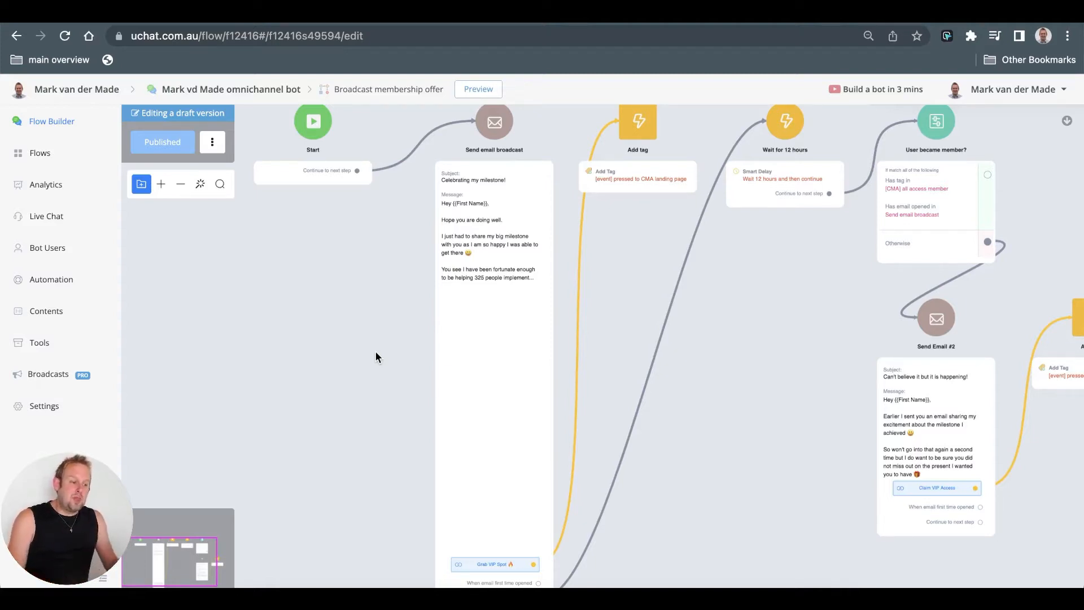
click(464, 229)
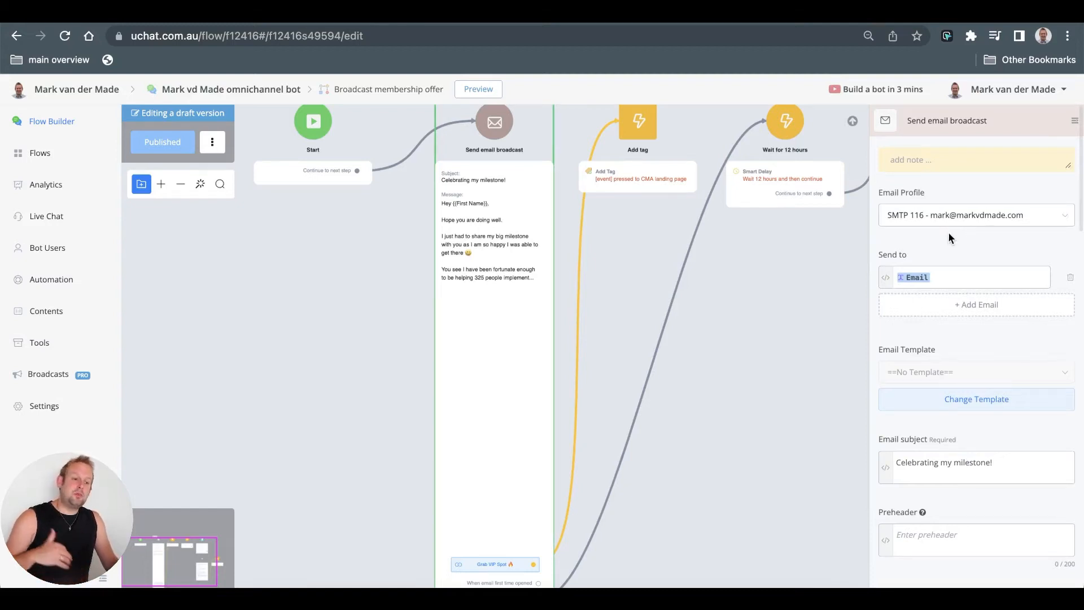
- Review the SMTP sender profiles under Integrations on the account dashboard
click(38, 405)
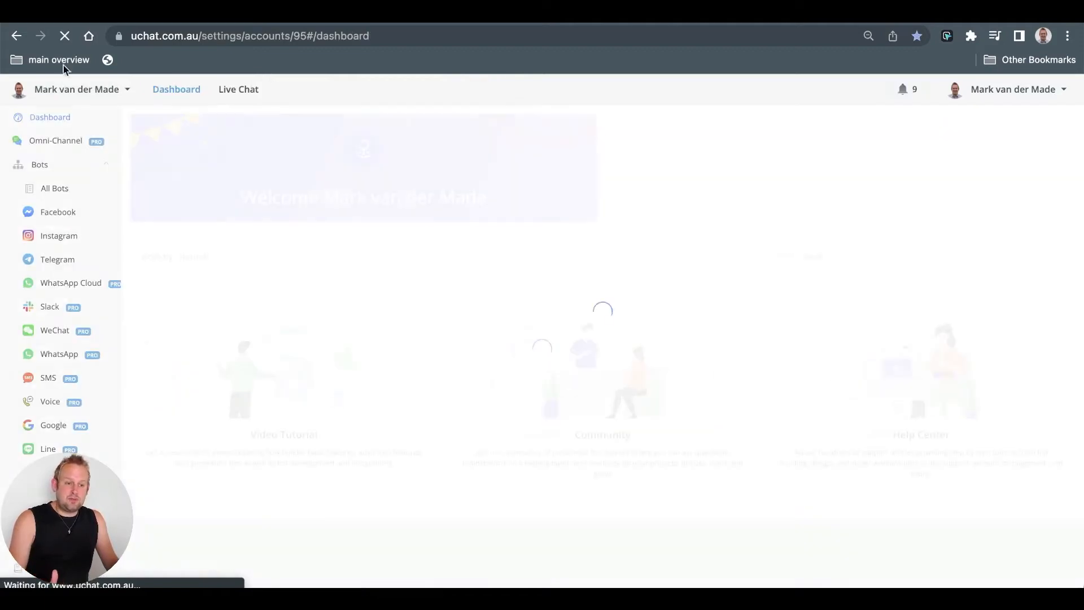
scroll(65, 441, down, 3)
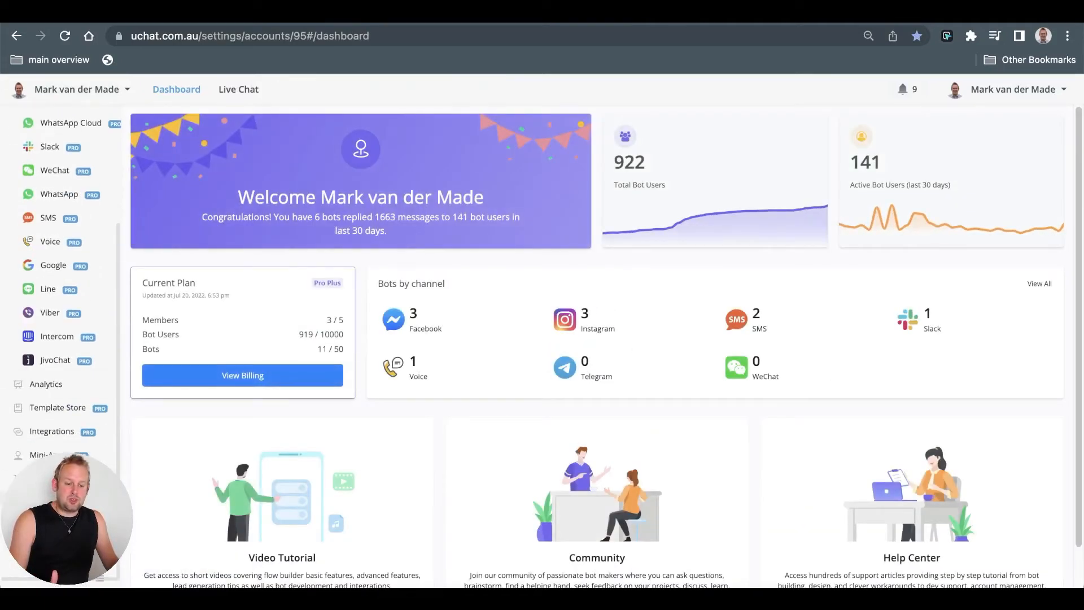
click(55, 429)
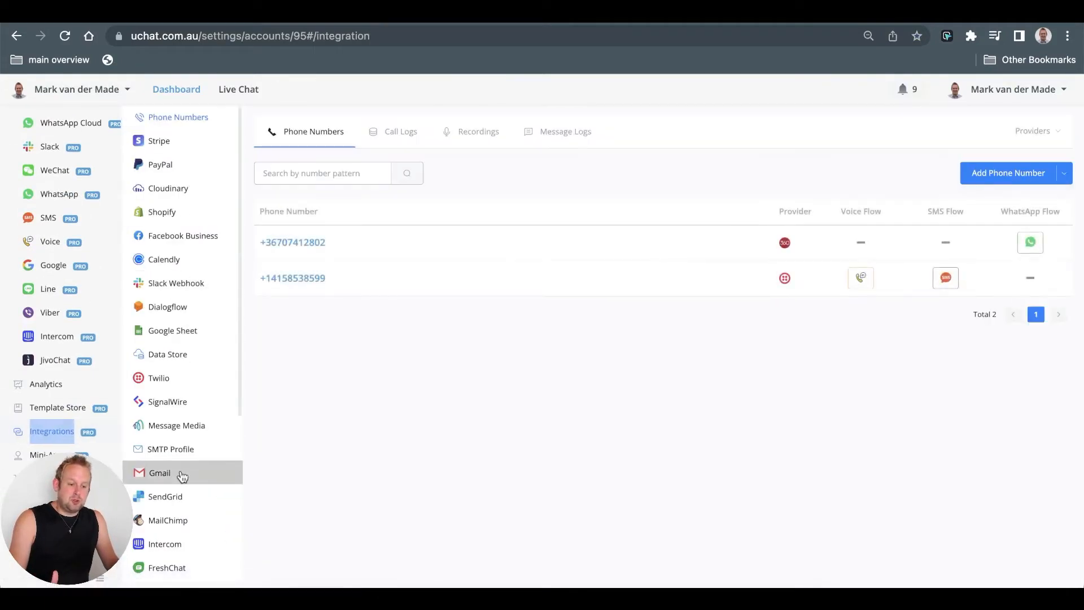
scroll(174, 470, down, 1)
click(169, 421)
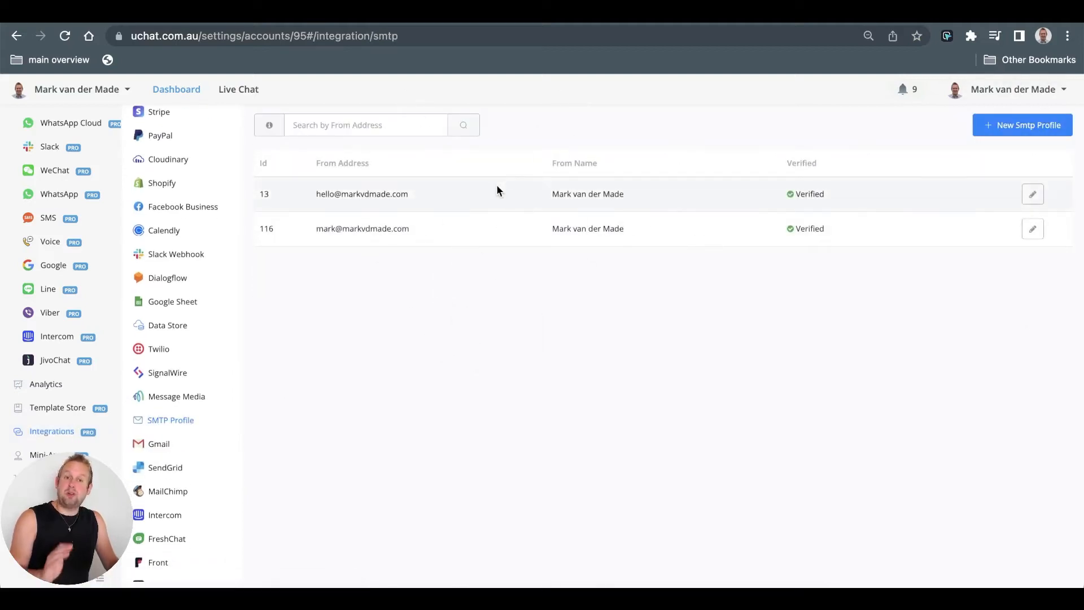
scroll(73, 147, up, 3)
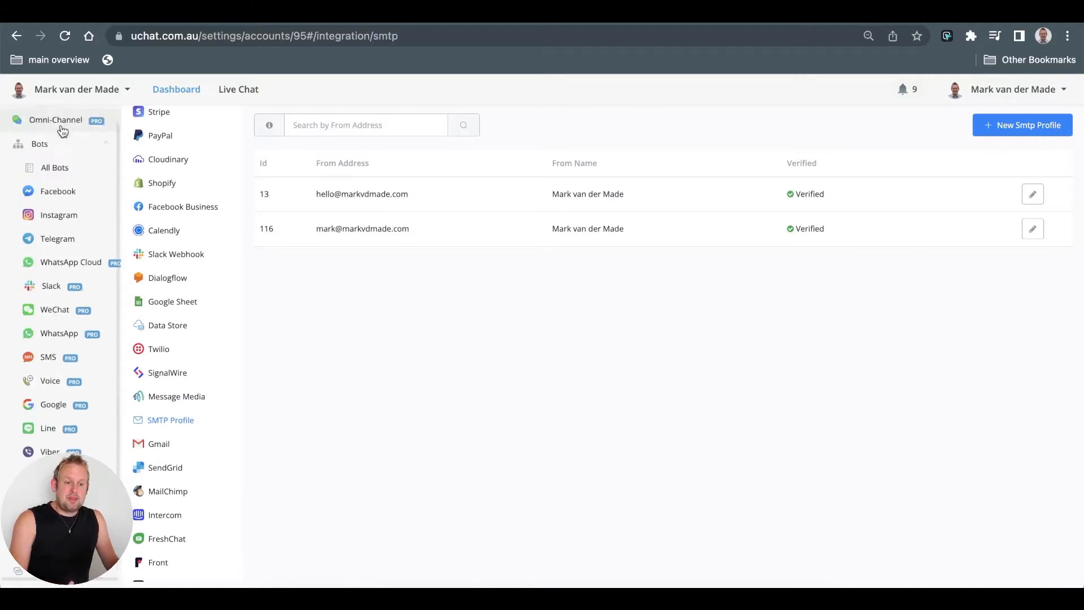
- Navigate back toward the broadcast membership offer flow editor
click(17, 36)
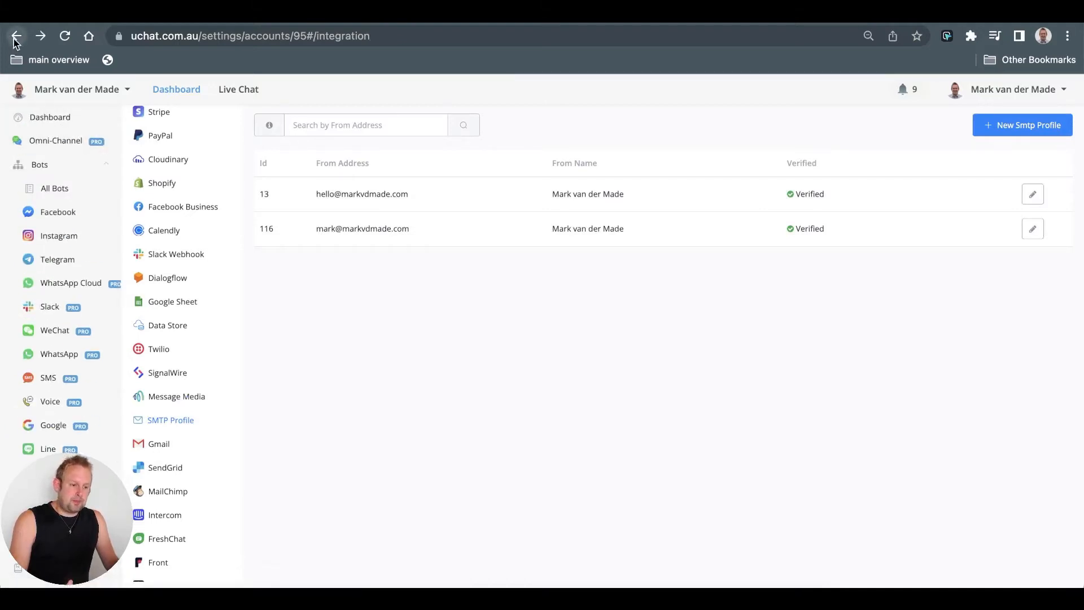
click(16, 37)
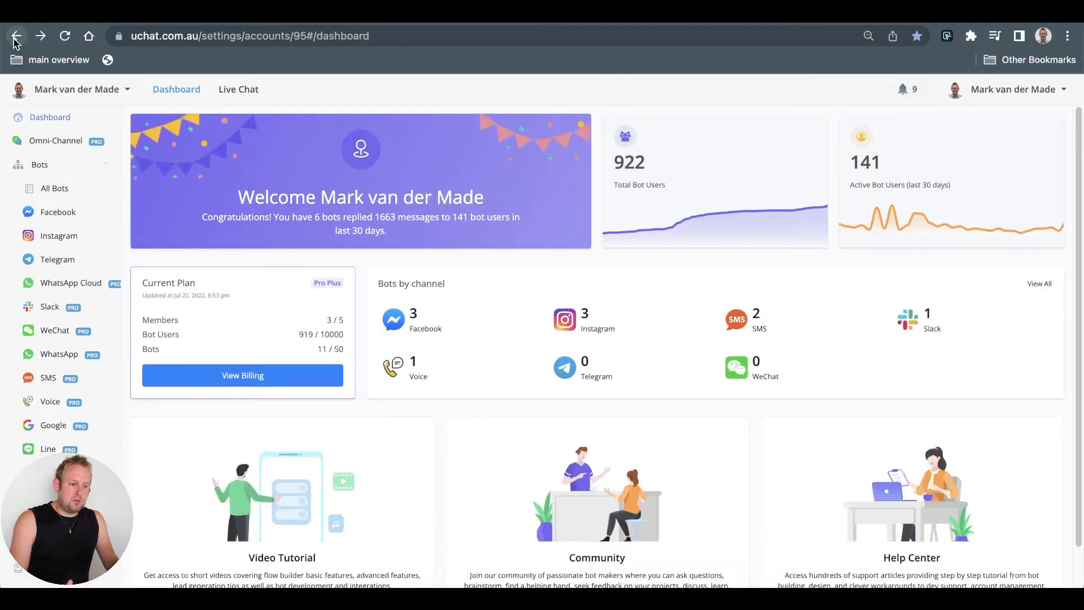
click(16, 37)
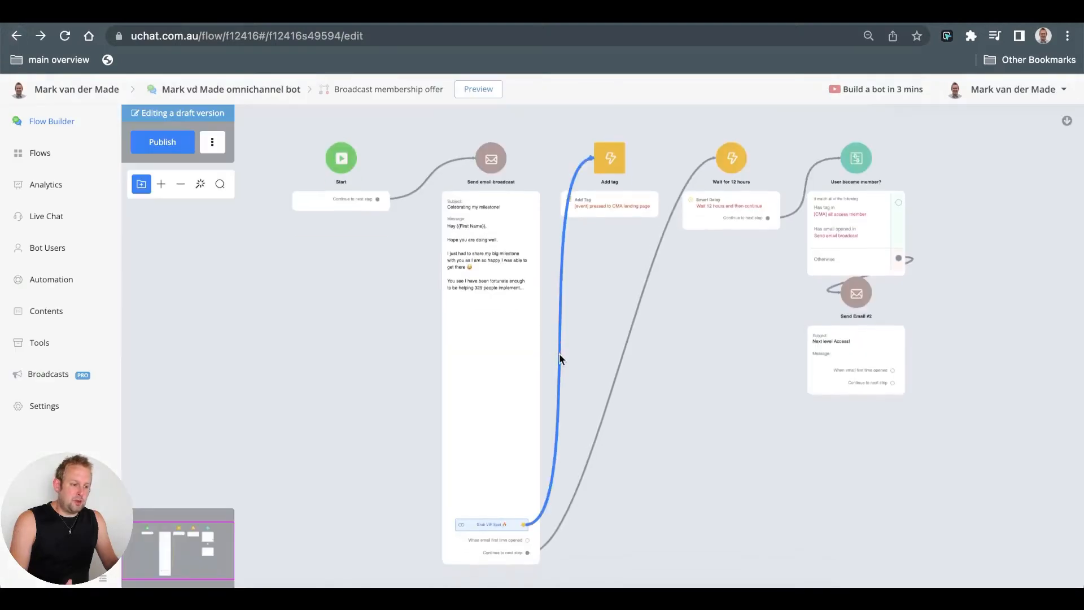
click(476, 352)
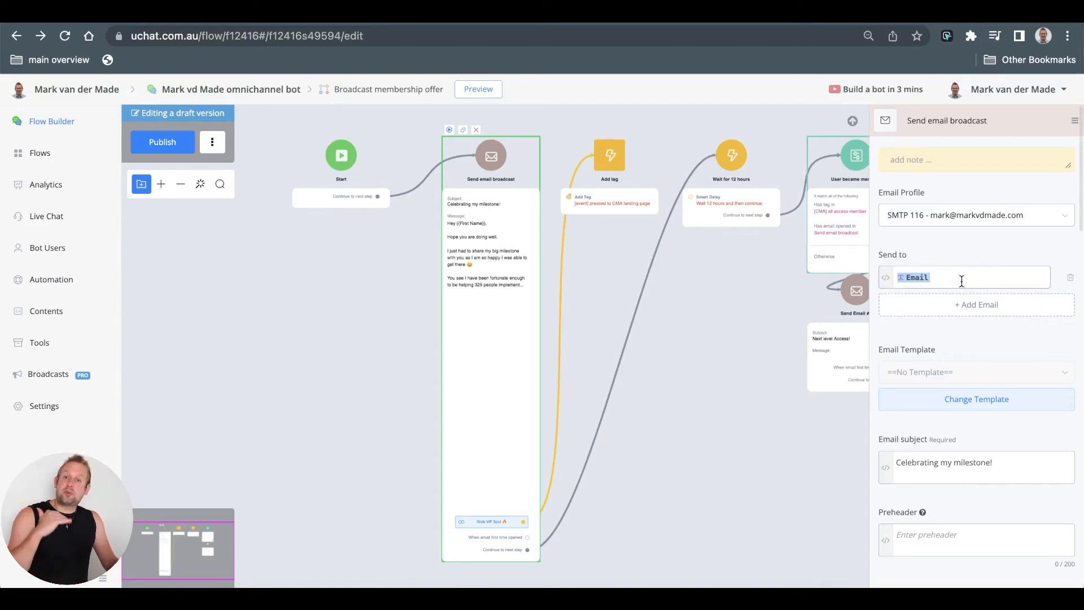
scroll(961, 280, down, 4)
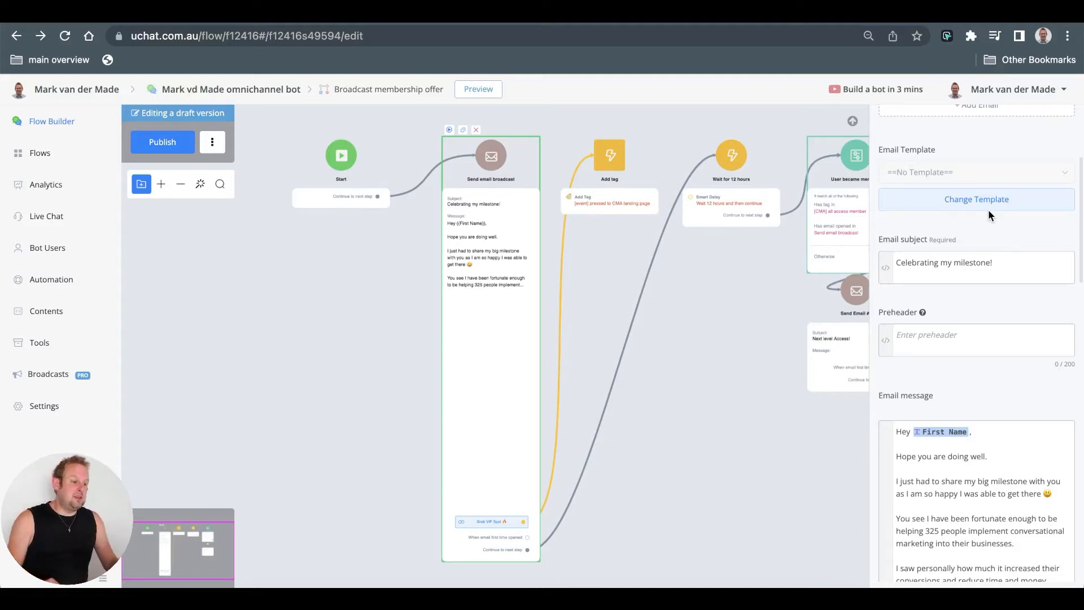
scroll(988, 209, down, 3)
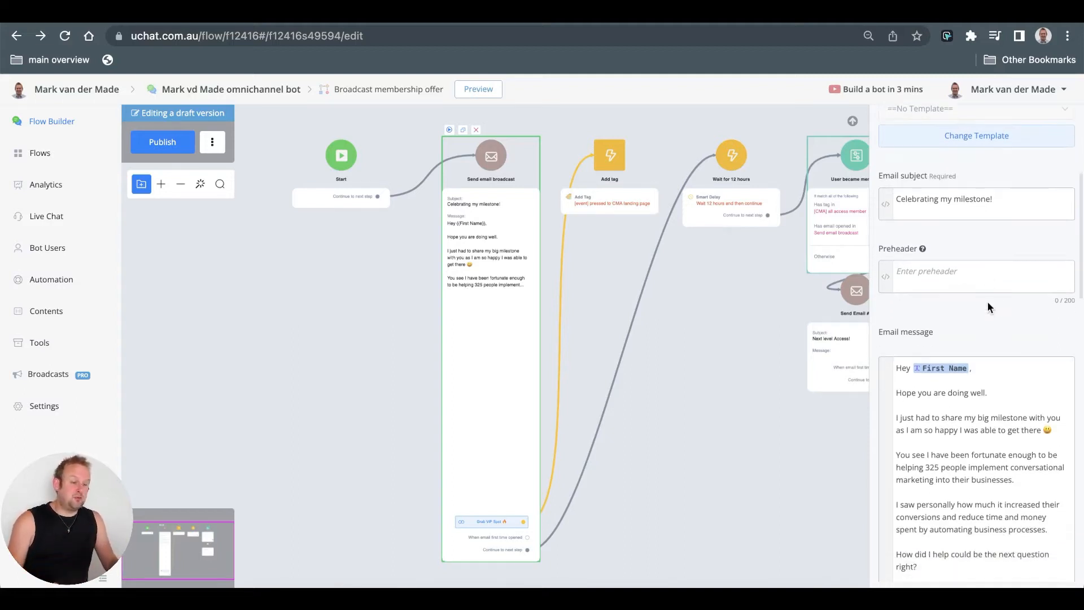
scroll(987, 307, down, 3)
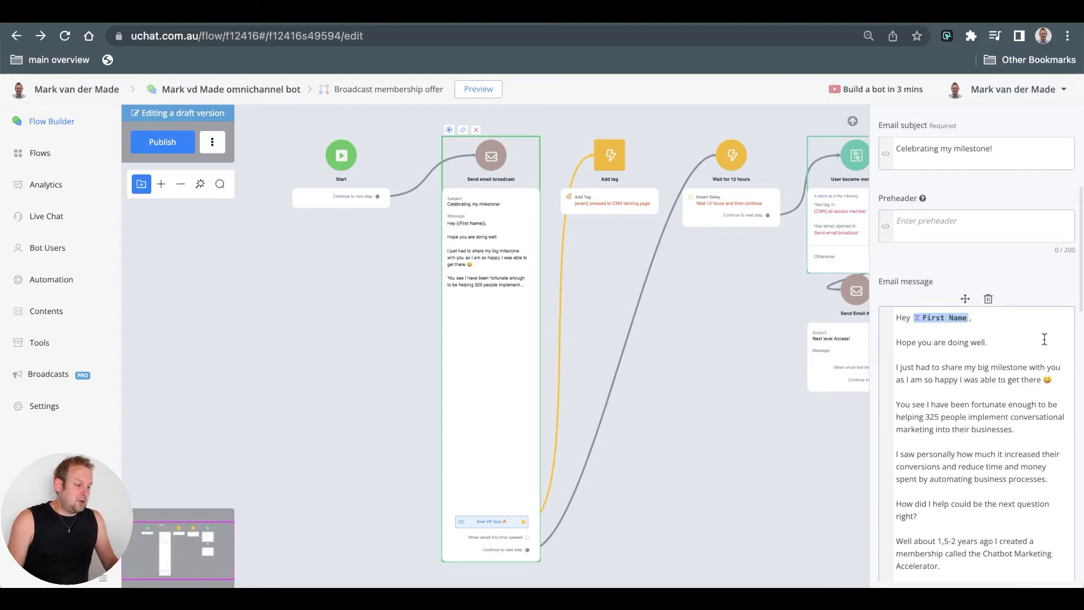
scroll(988, 313, down, 4)
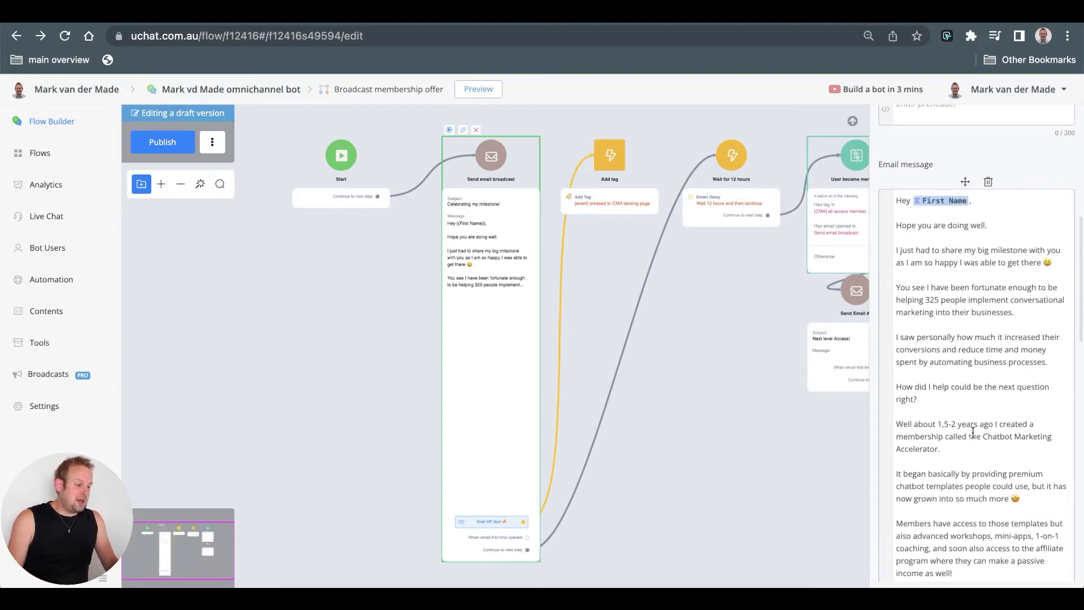
scroll(976, 489, down, 15)
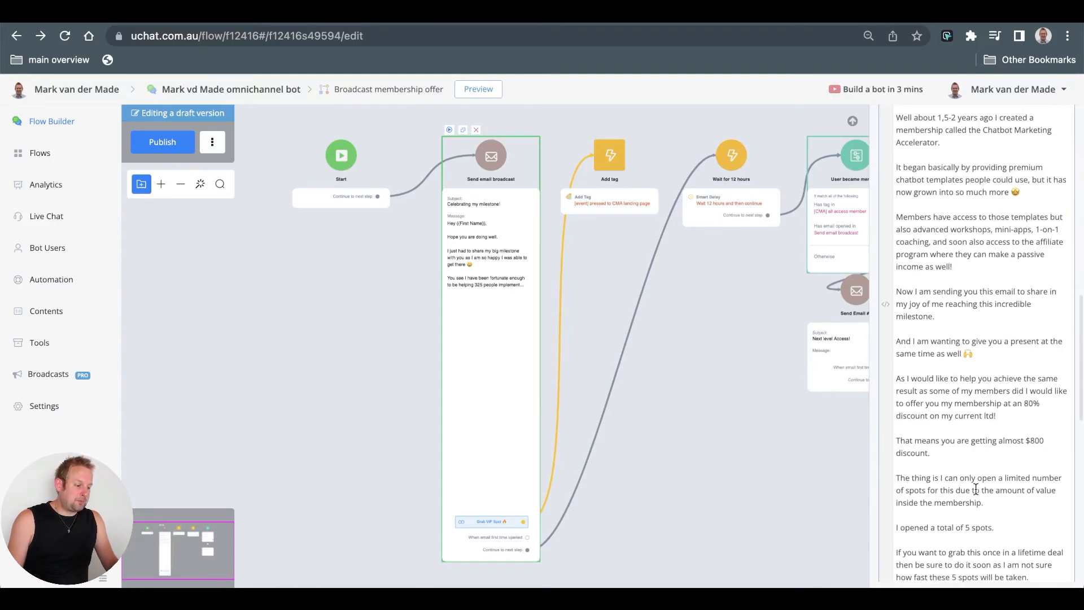
scroll(976, 489, down, 6)
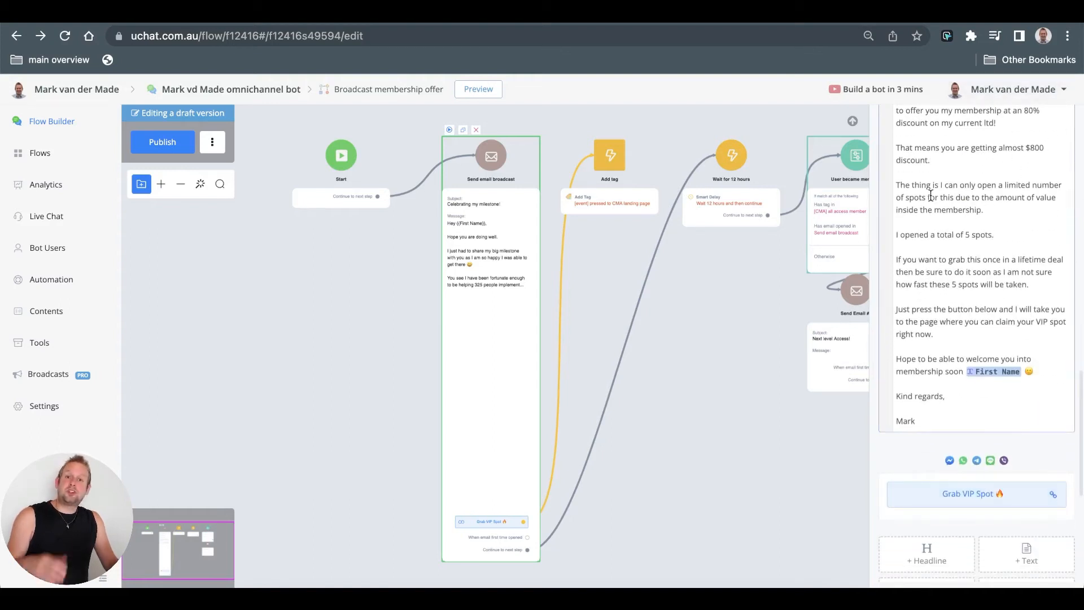
scroll(954, 395, down, 3)
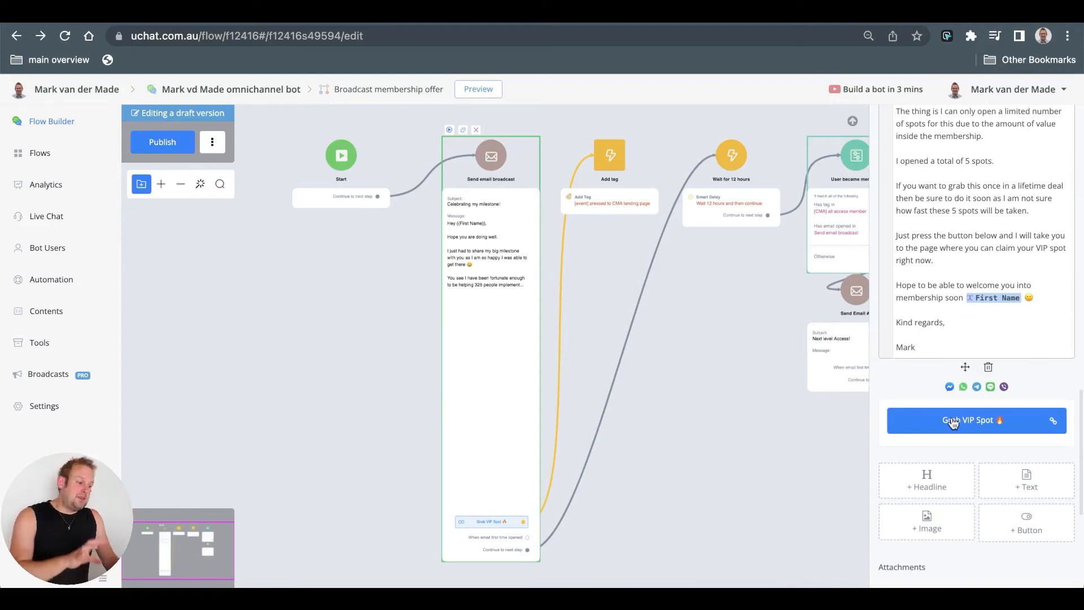
click(717, 354)
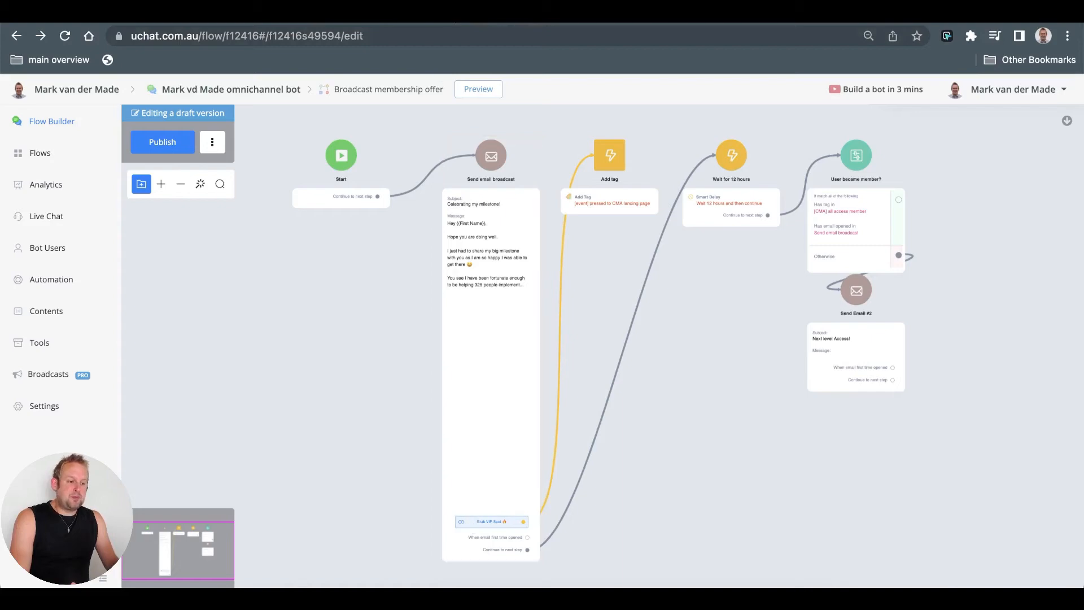
- Open the VIP access landing page in a new tab and bring up the Chatbot Marketing Accelerator offer
key(super+t)
text(vip)
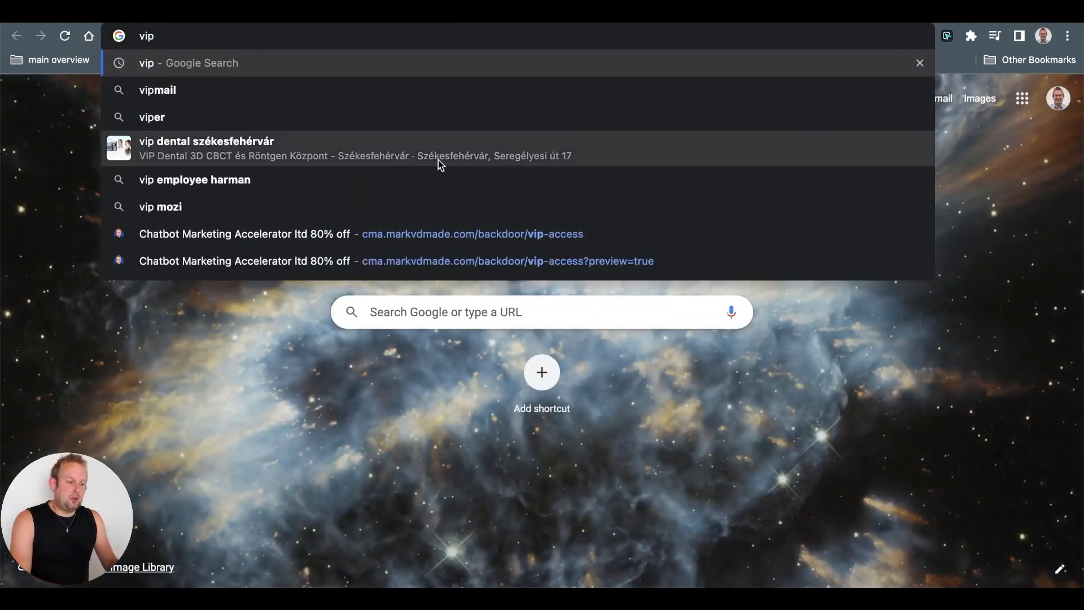
click(443, 234)
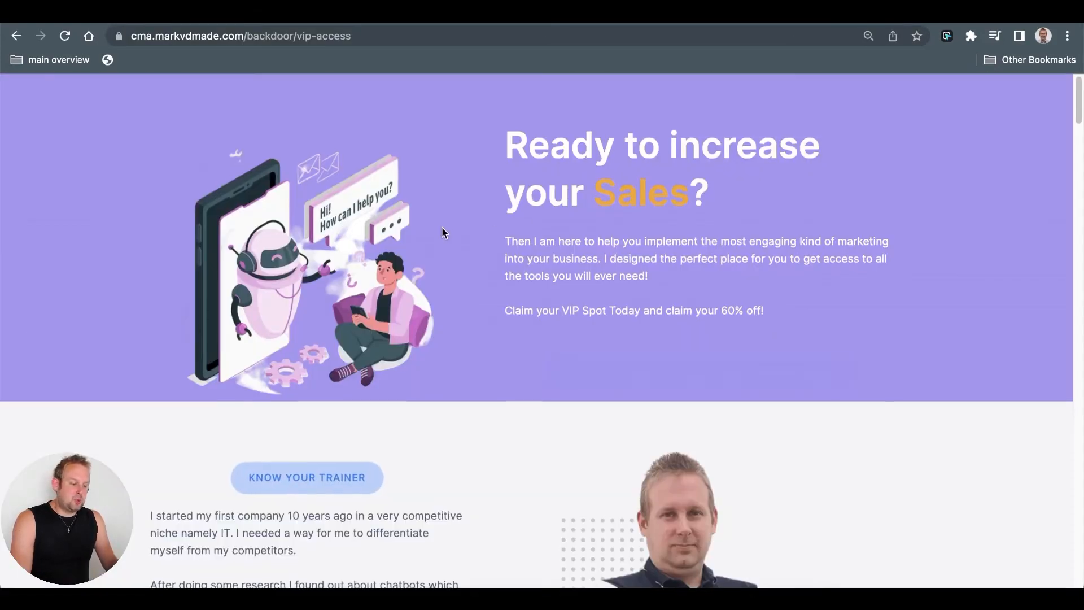
scroll(442, 232, down, 5)
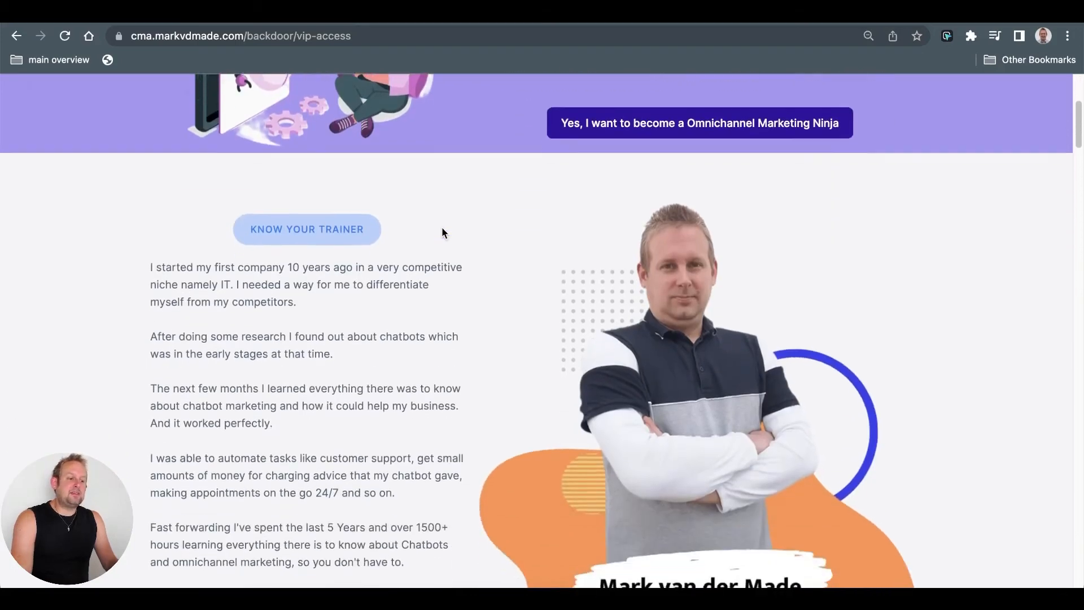
click(743, 125)
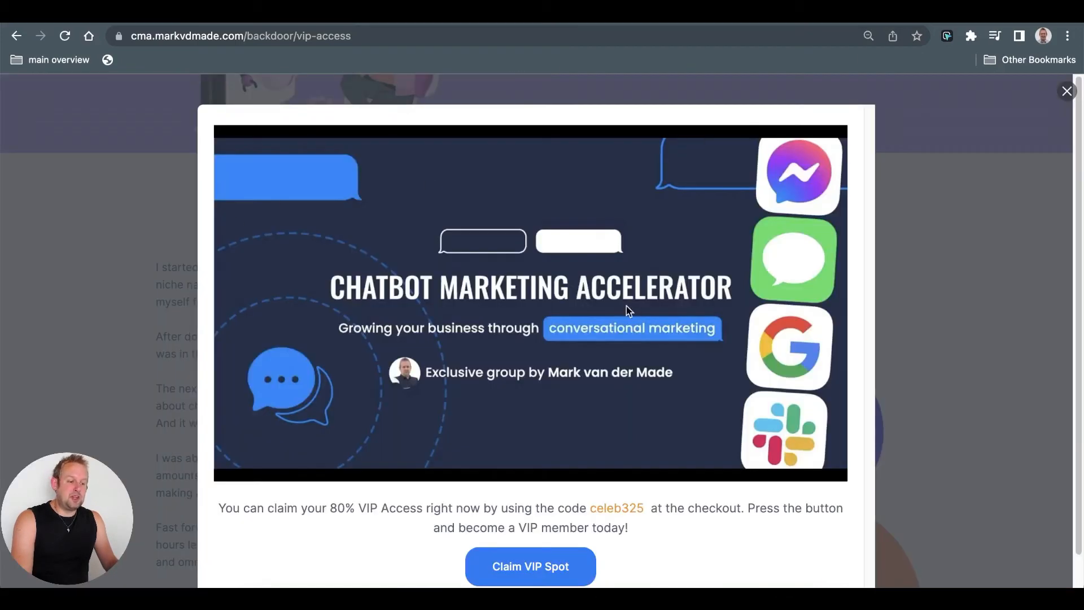
- Close the VIP access pop-up and scroll back to the top of the page
scroll(629, 309, down, 1)
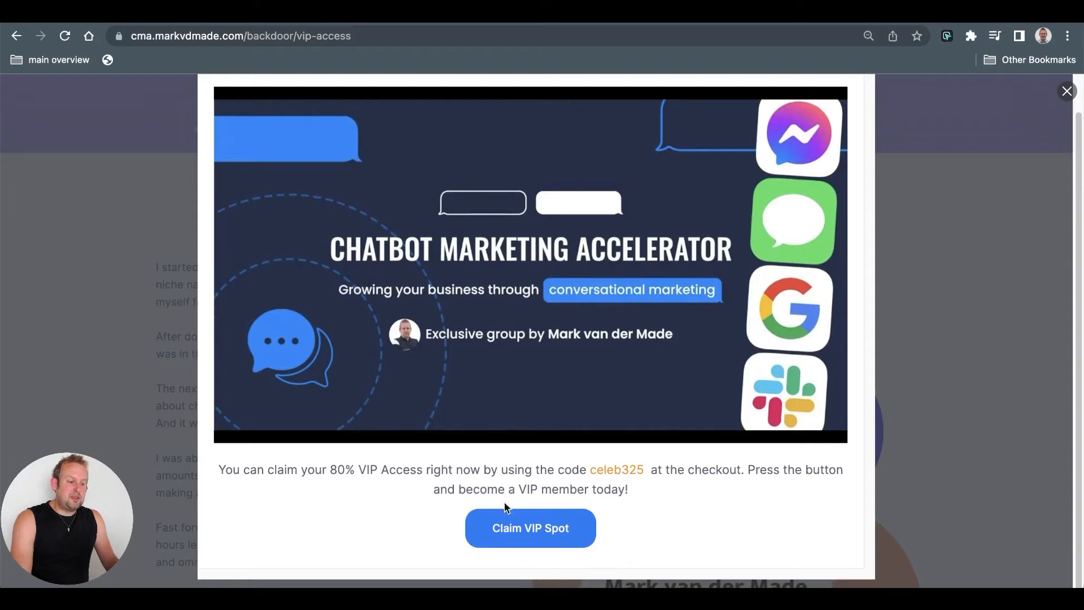
scroll(960, 141, up, 1)
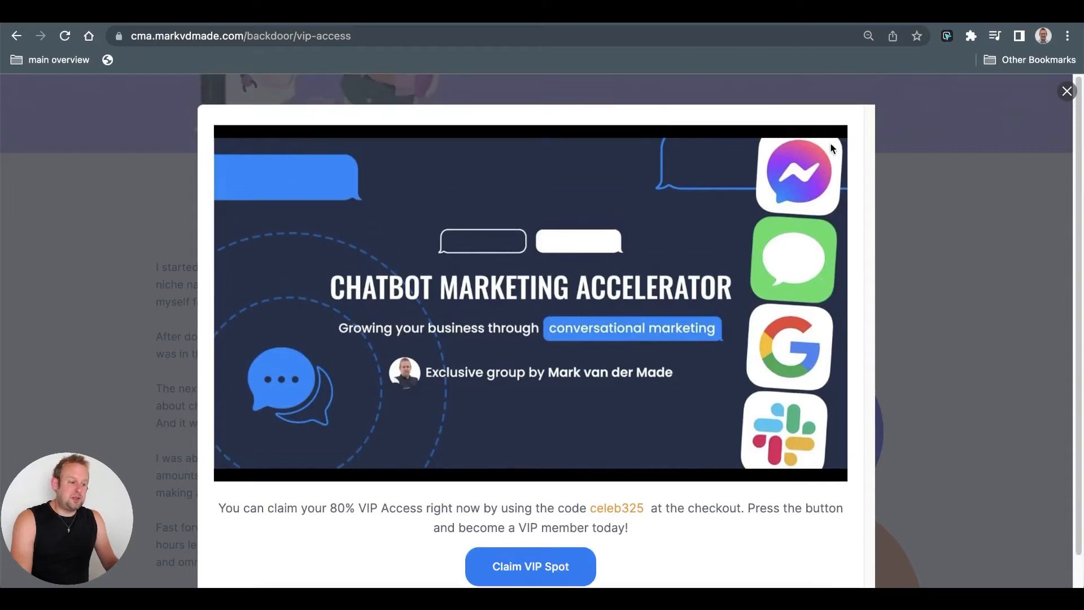
click(1066, 91)
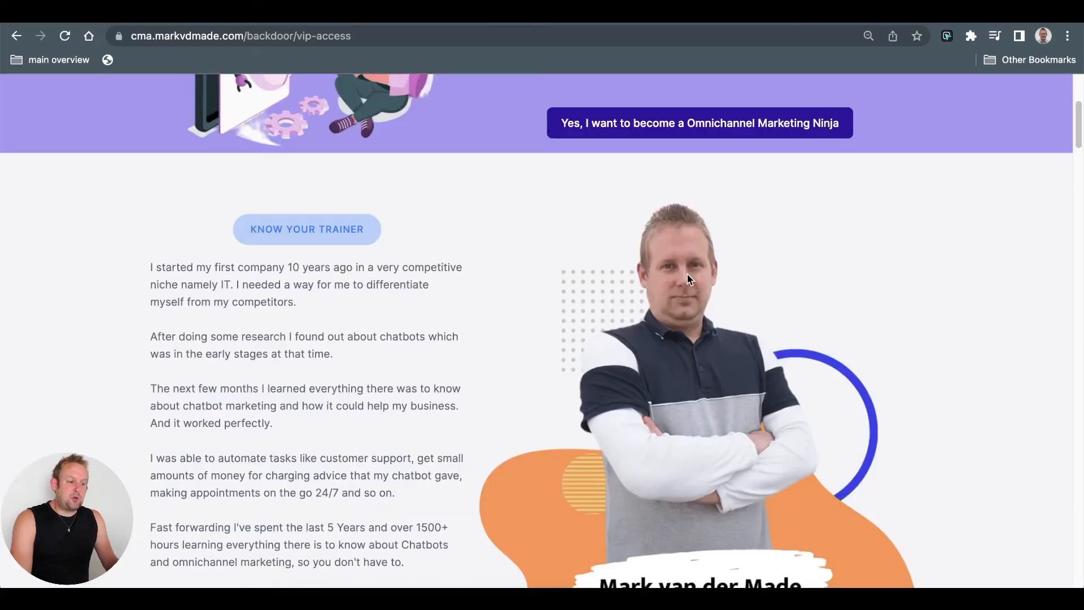
scroll(693, 248, up, 5)
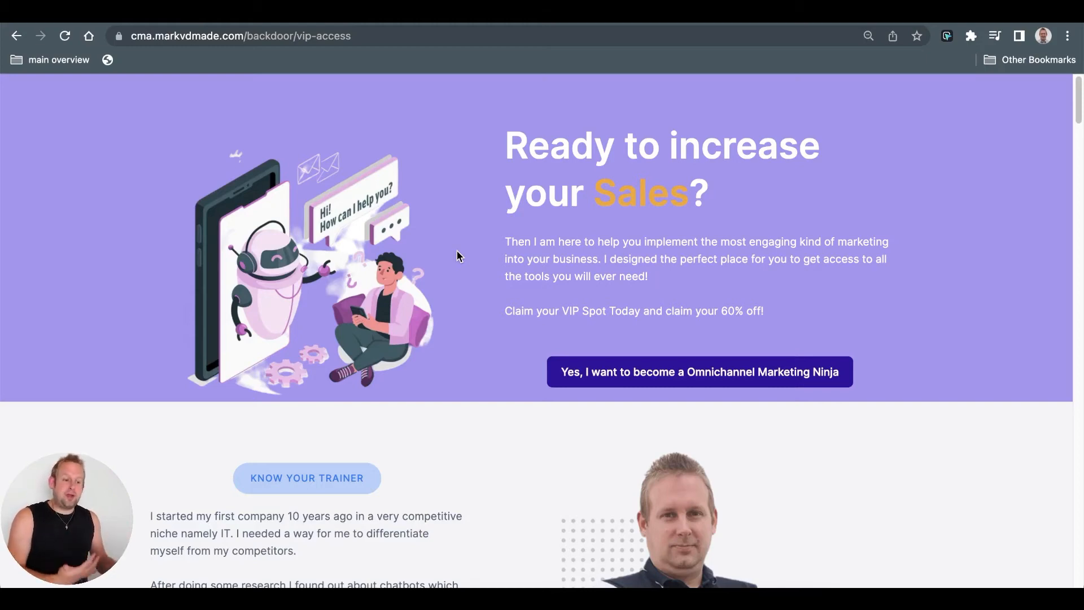
- Back in the UChat flow, bring the 12-hour wait and 'User became member?' steps into view
click(332, 16)
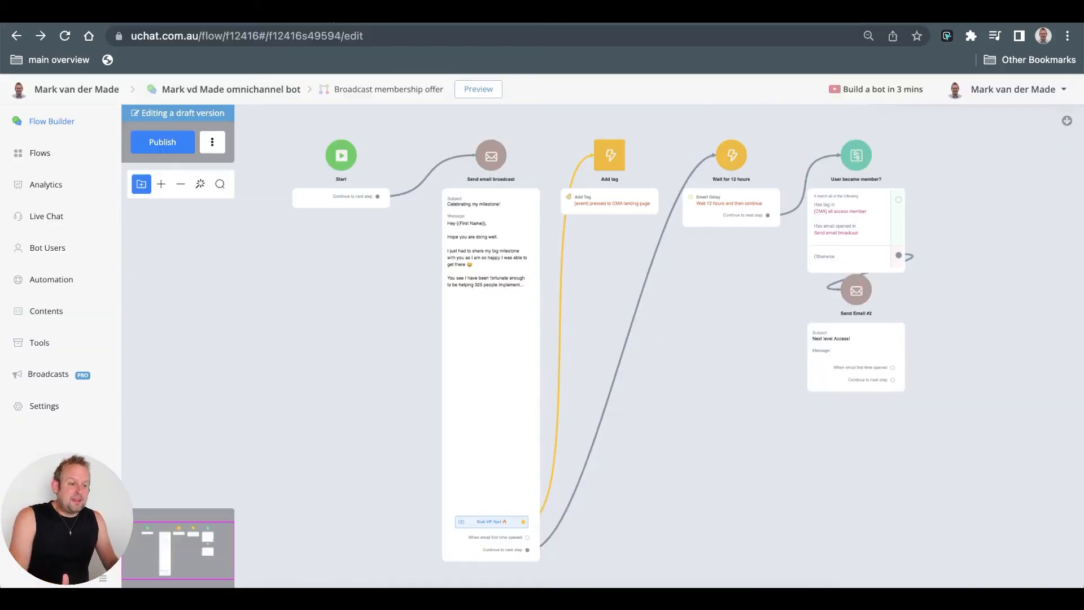
scroll(520, 506, up, 3)
drag(773, 333, 713, 457)
scroll(587, 214, up, 5)
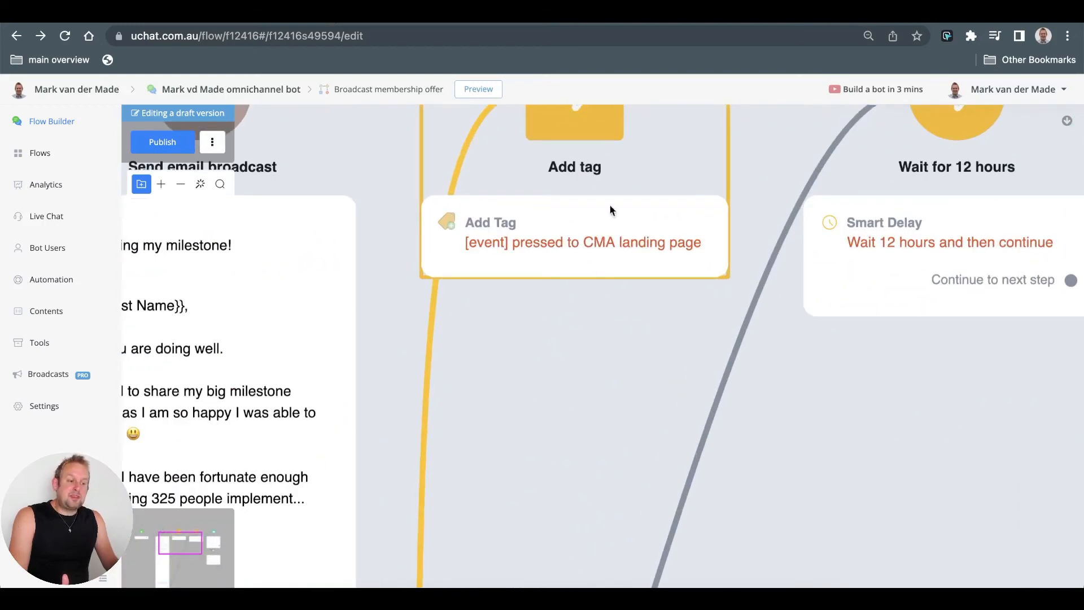
scroll(514, 217, down, 5)
drag(673, 472, 631, 281)
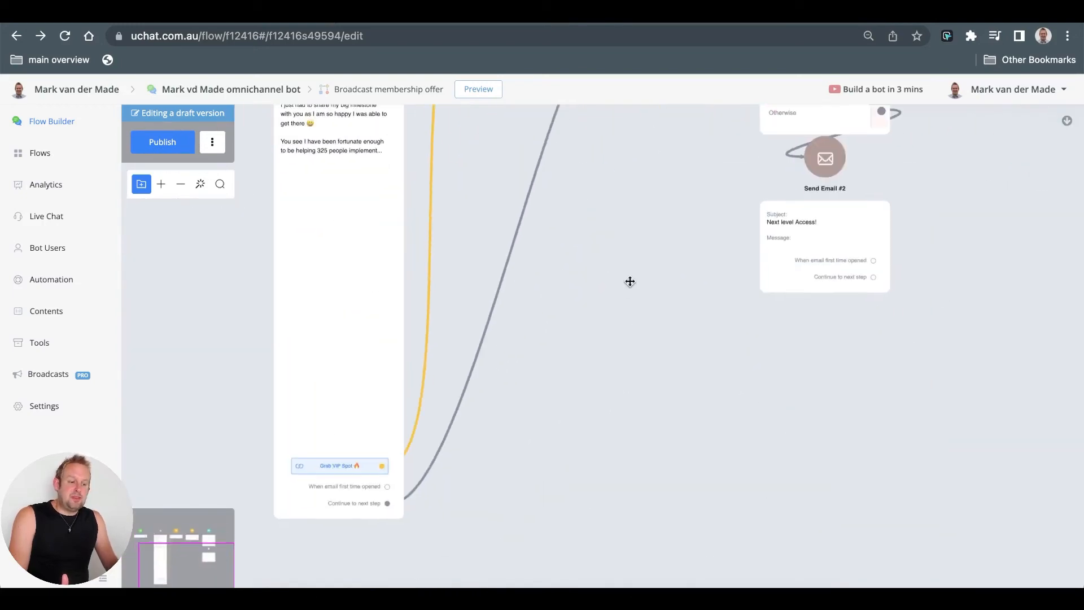
scroll(421, 497, down, 2)
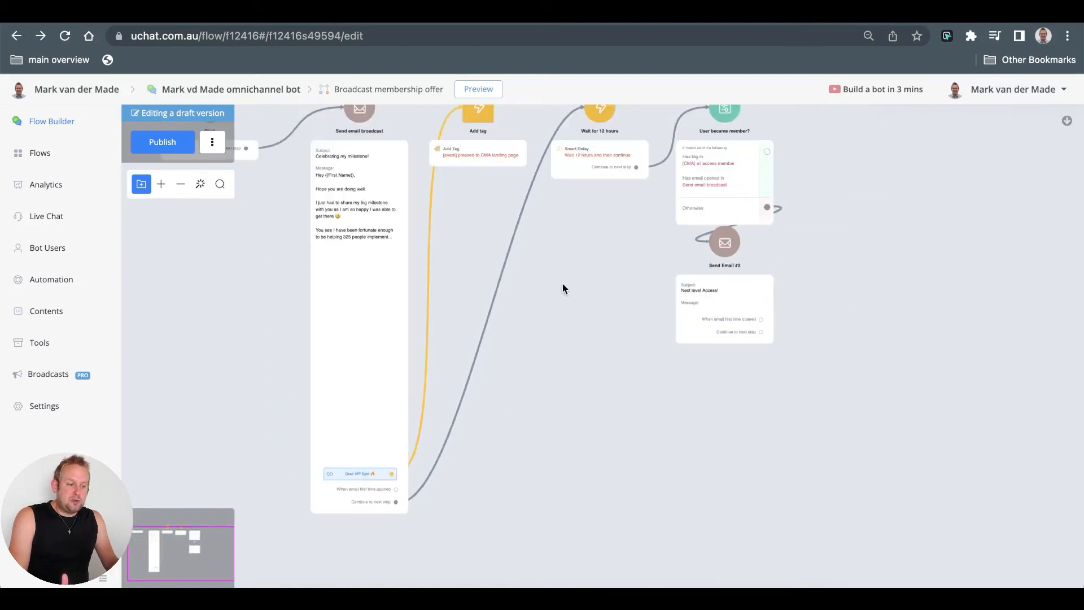
drag(562, 284, 382, 390)
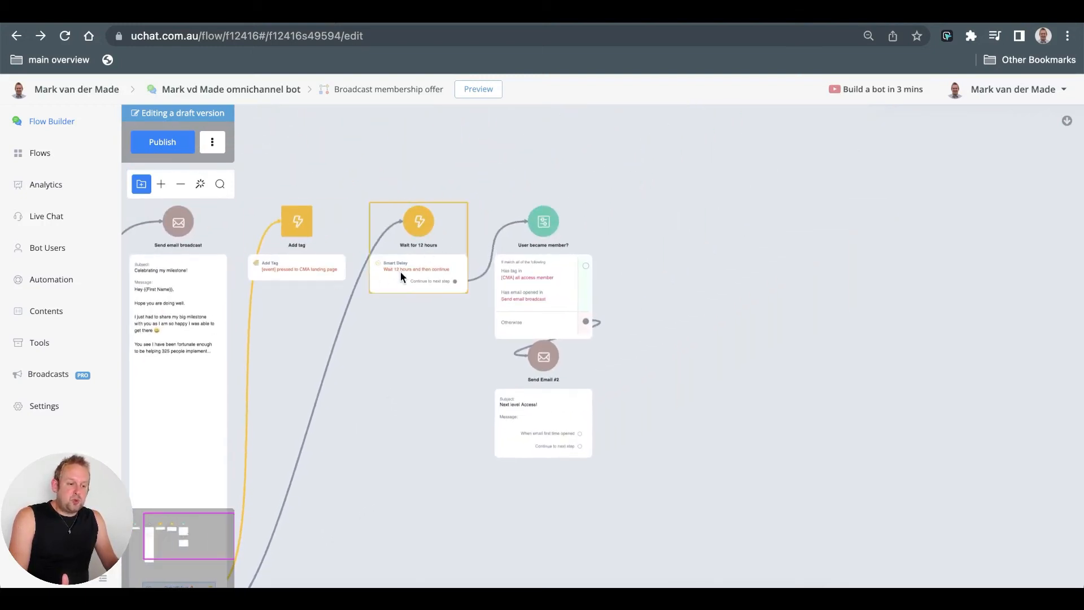
scroll(438, 277, up, 5)
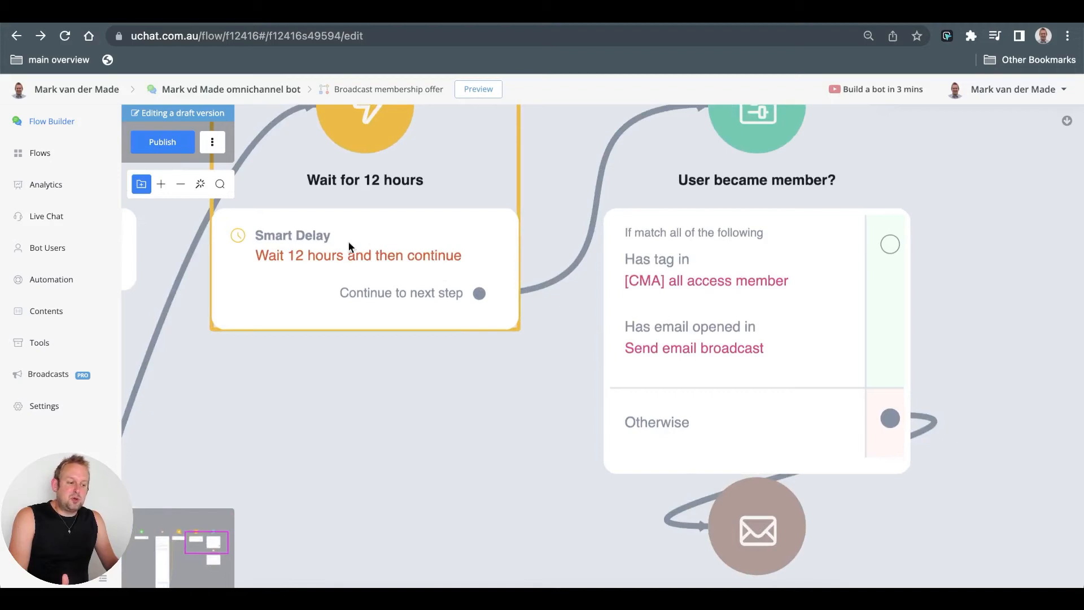
drag(482, 438, 351, 474)
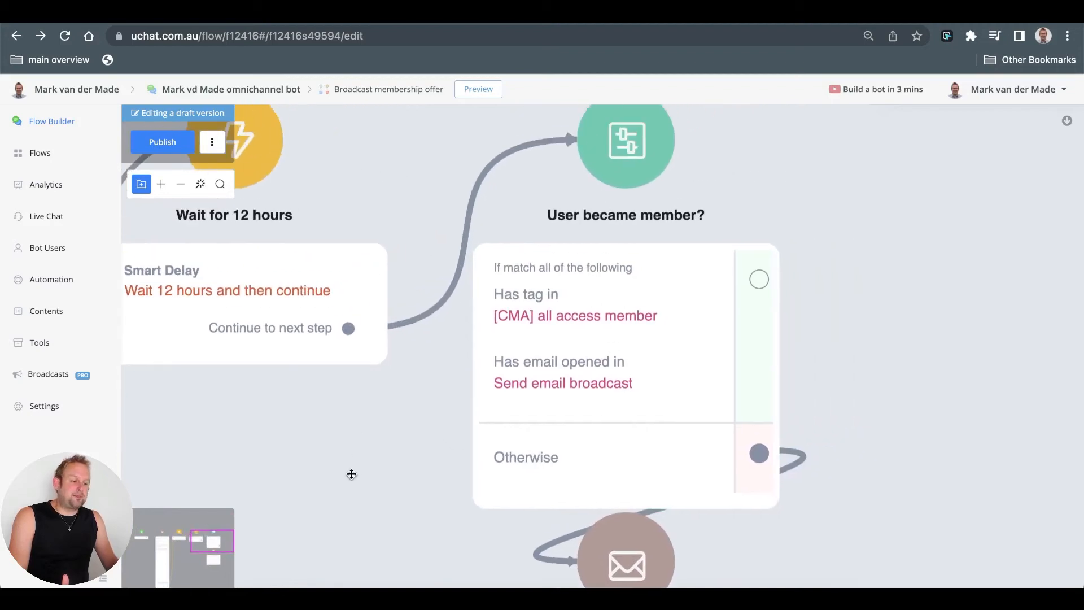
click(662, 297)
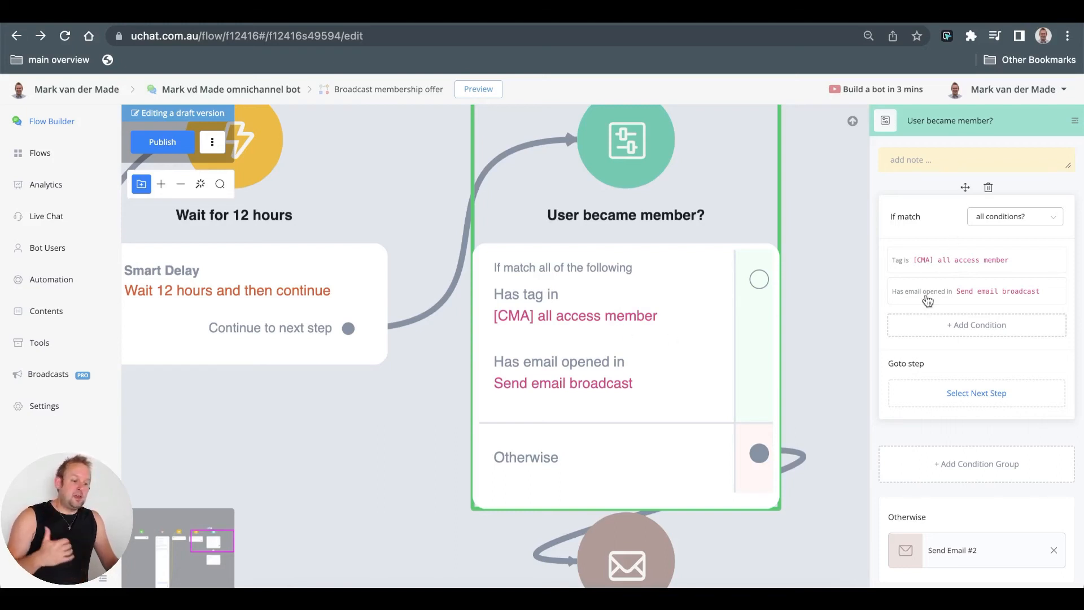
scroll(927, 300, down, 1)
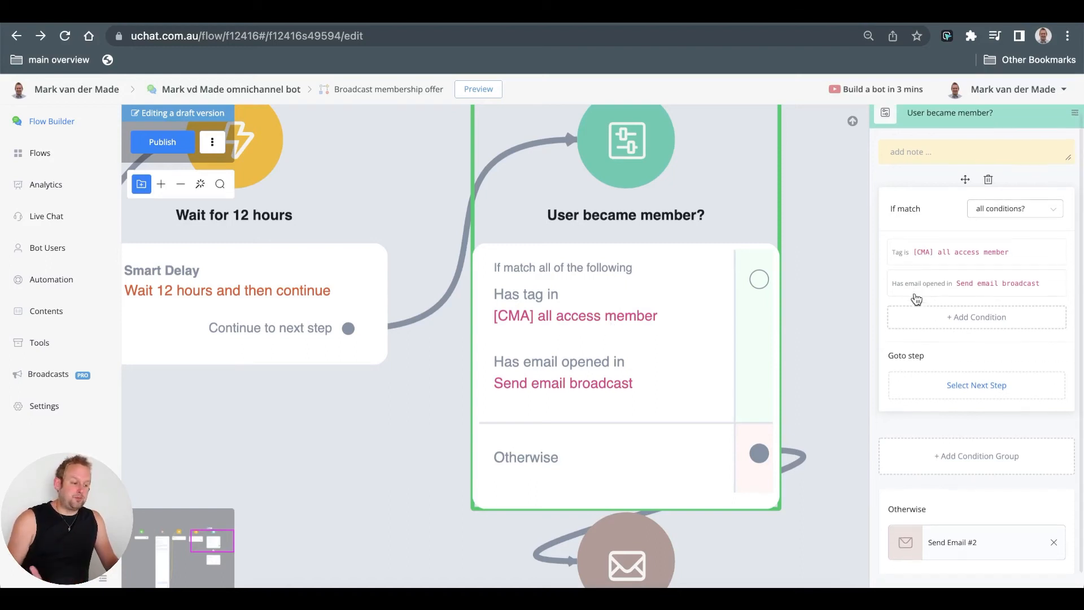
click(819, 455)
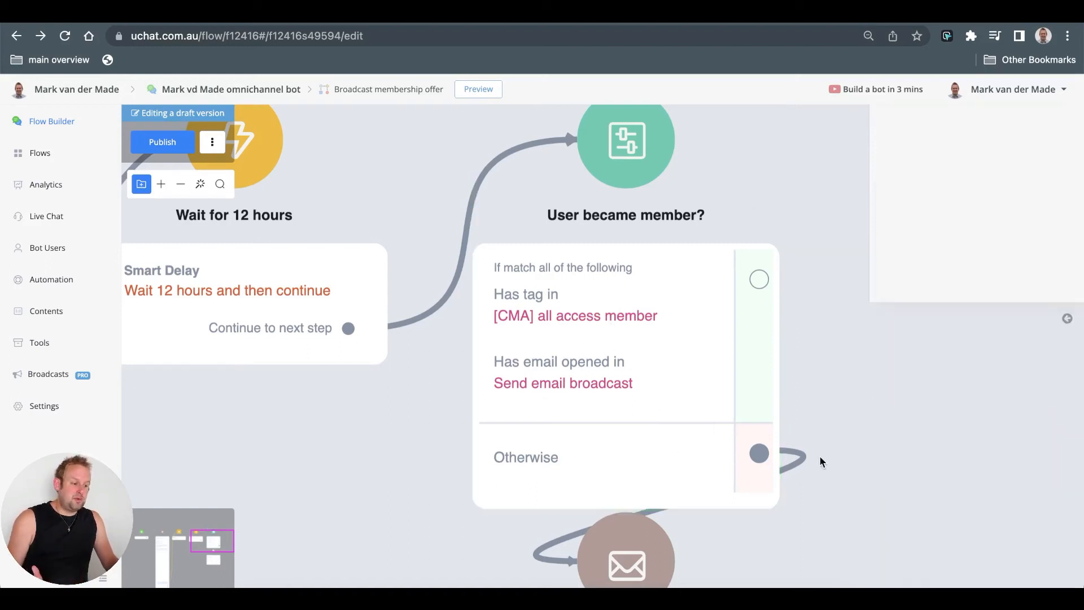
drag(819, 455, 794, 107)
scroll(781, 191, down, 3)
- Rename the Send Email #2 step to 'Follow up vip offer 80%'
scroll(781, 190, down, 1)
drag(801, 388, 770, 298)
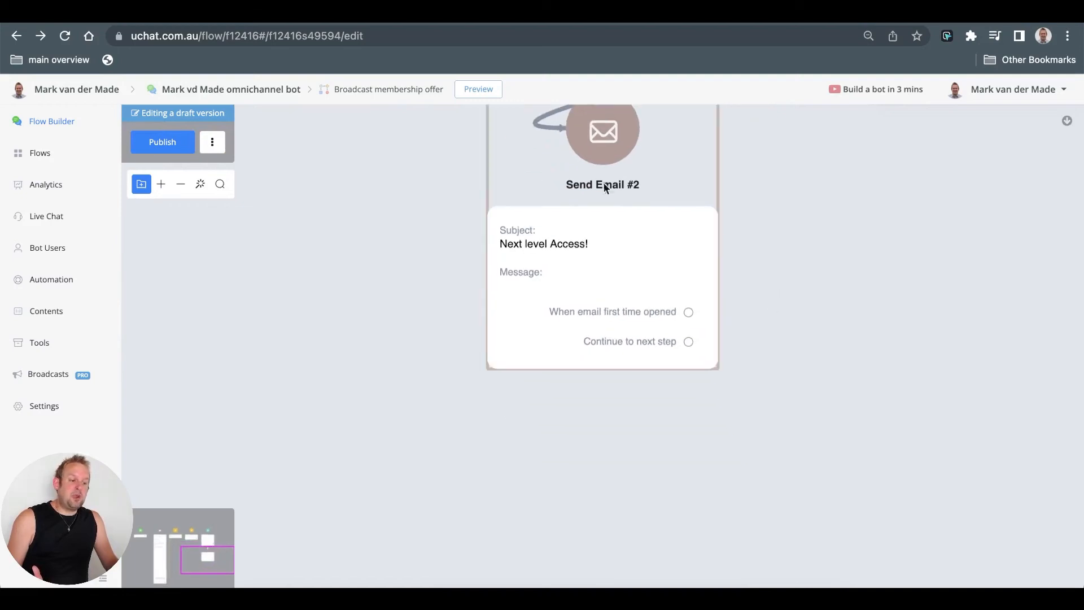
click(598, 286)
click(967, 124)
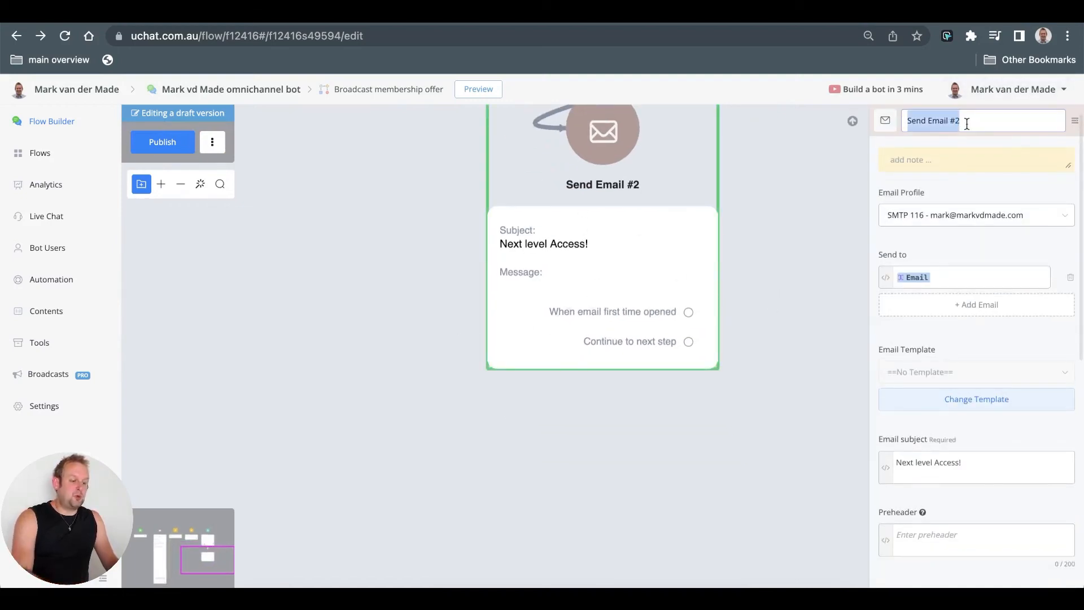
text(Follow )
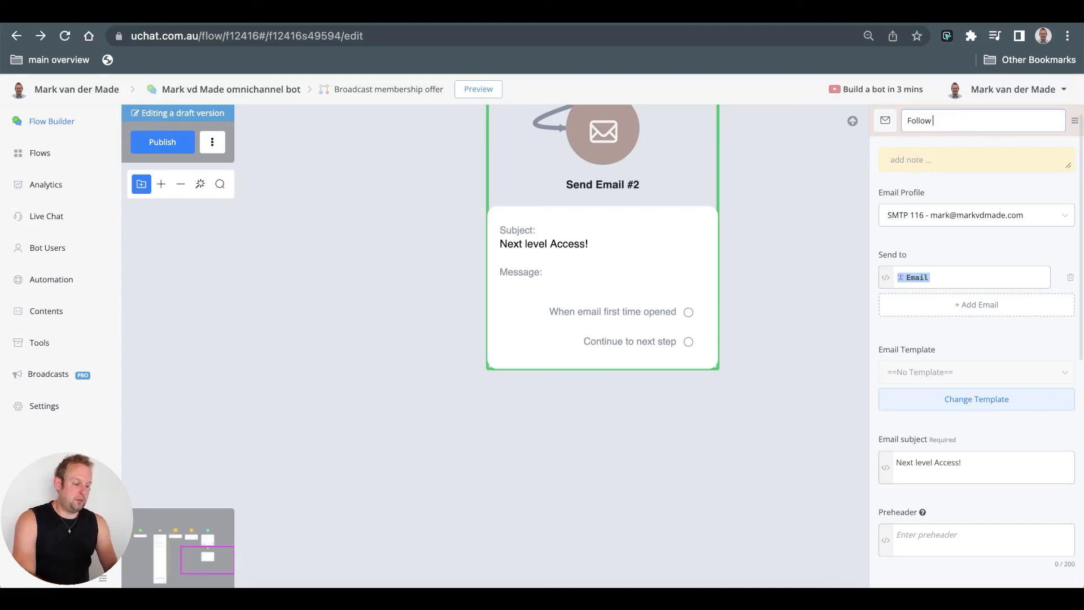
text(up vip o)
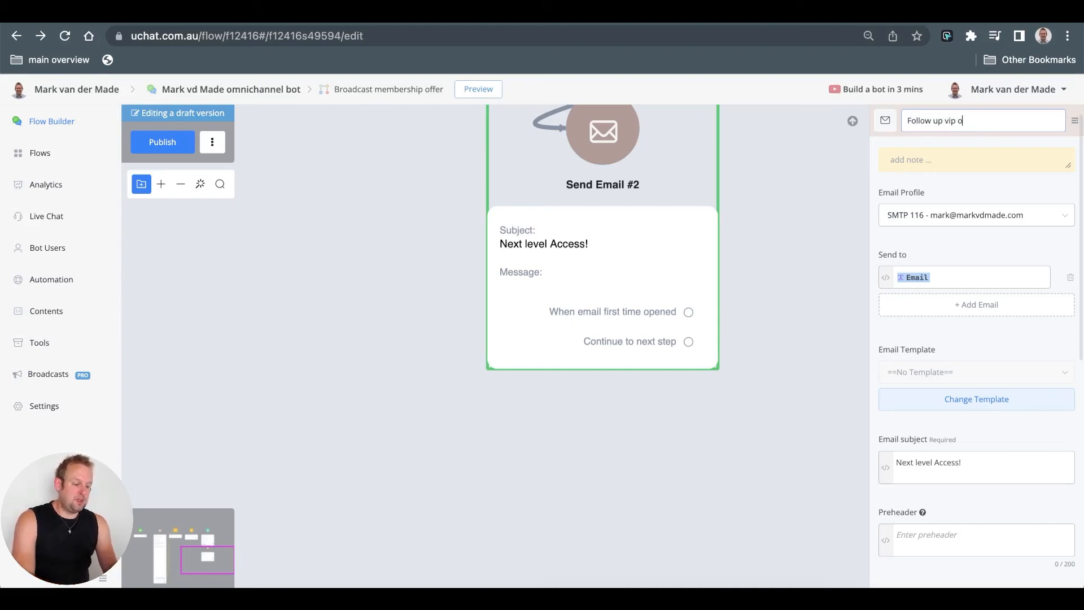
text(ffer 80%)
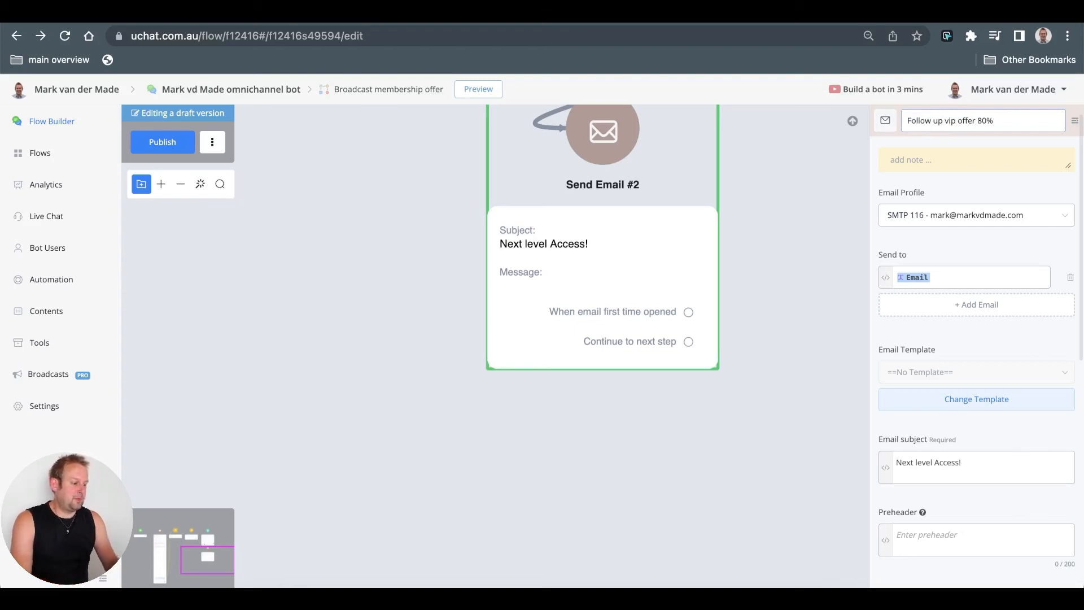
key(Return)
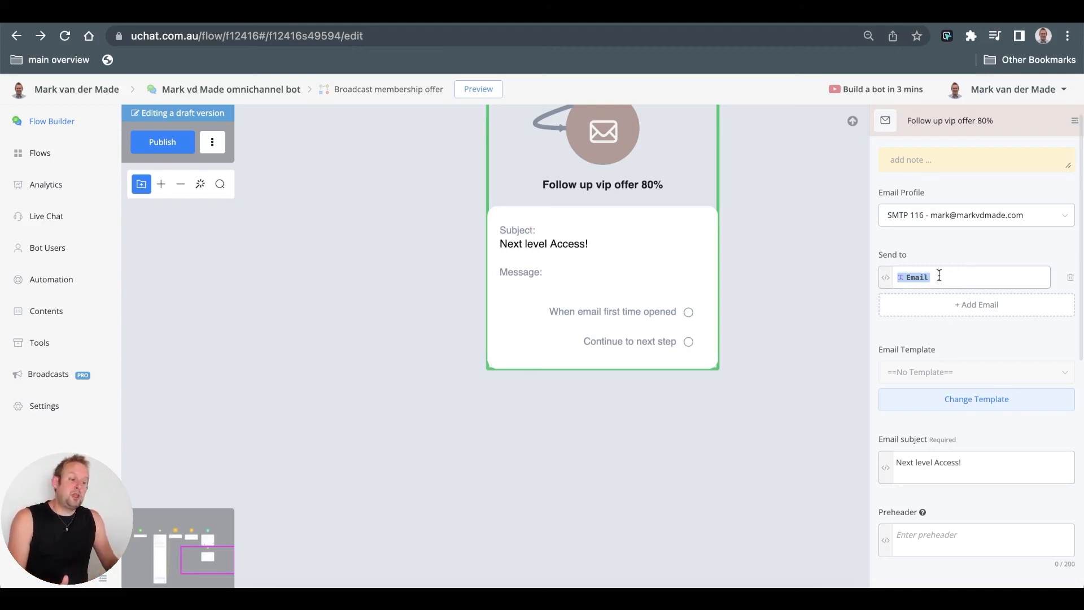
- Move the 'Follow up vip offer 80%' email step slightly lower under the membership check
scroll(962, 279, down, 7)
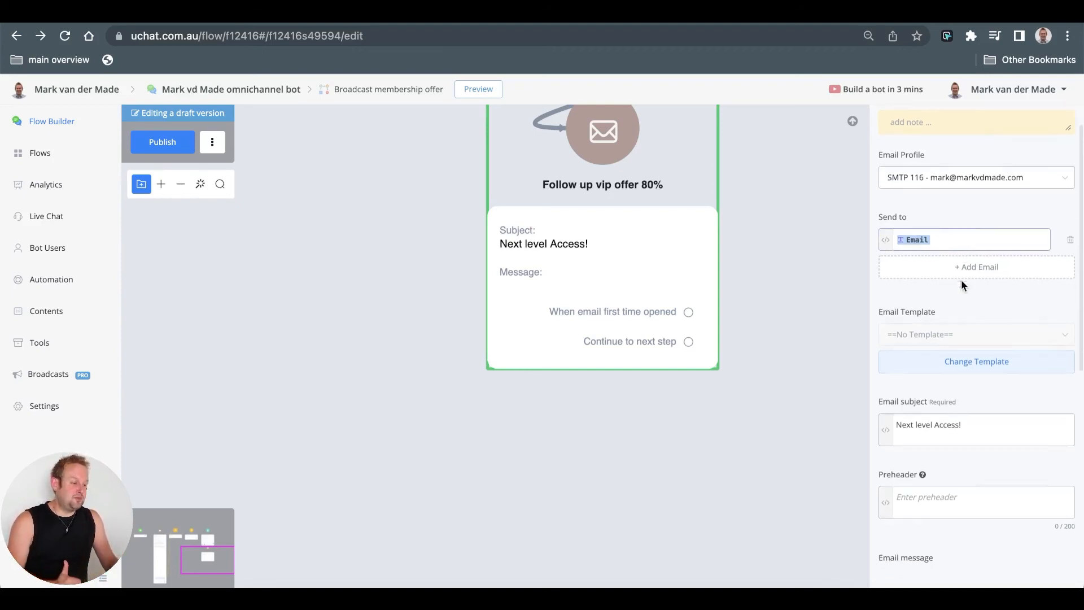
scroll(960, 282, up, 3)
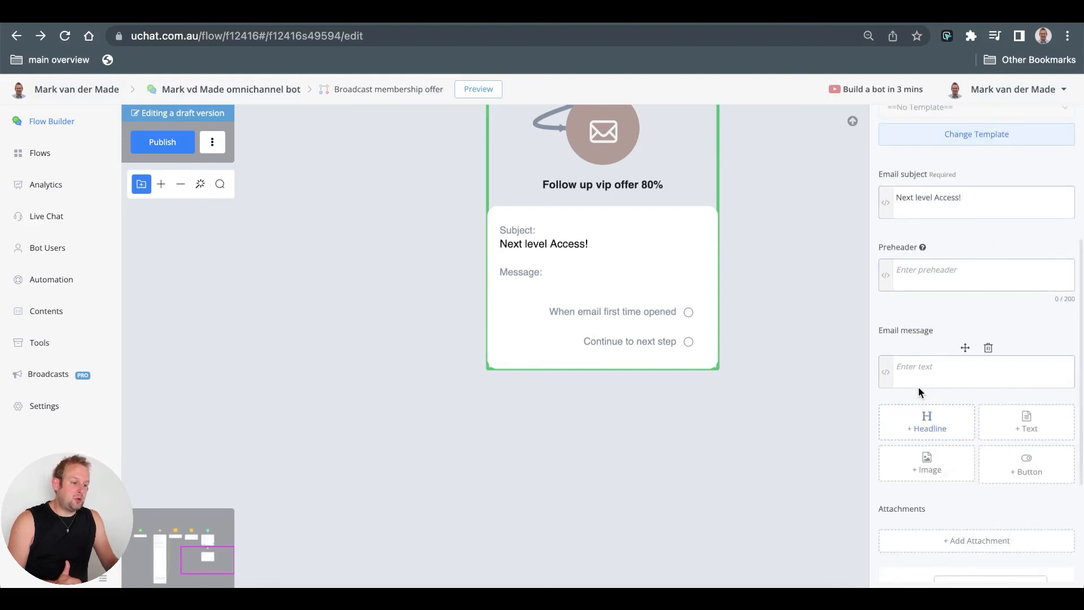
click(931, 367)
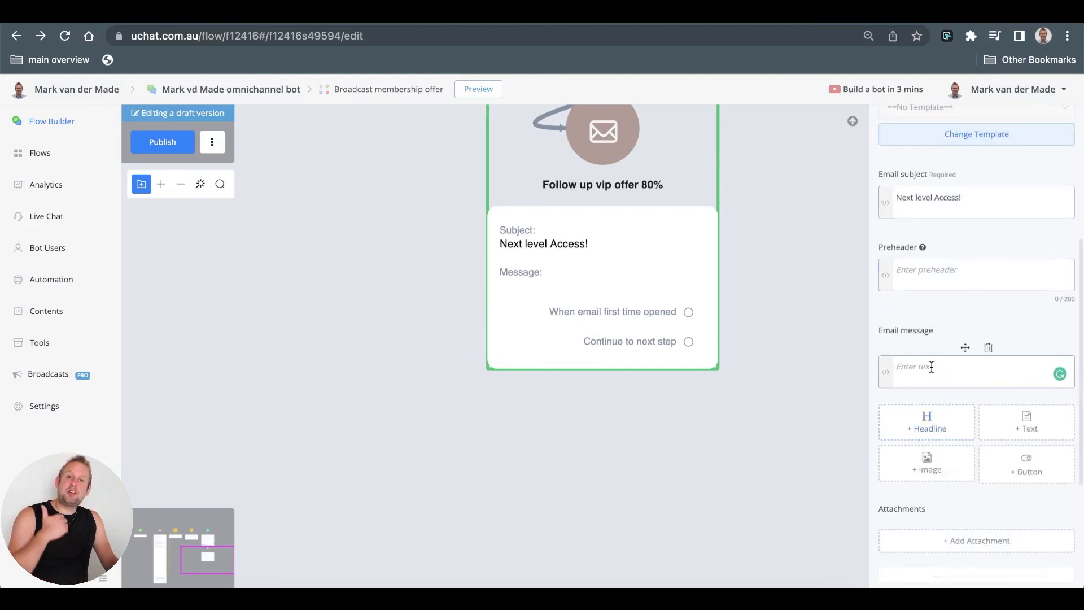
scroll(791, 349, down, 3)
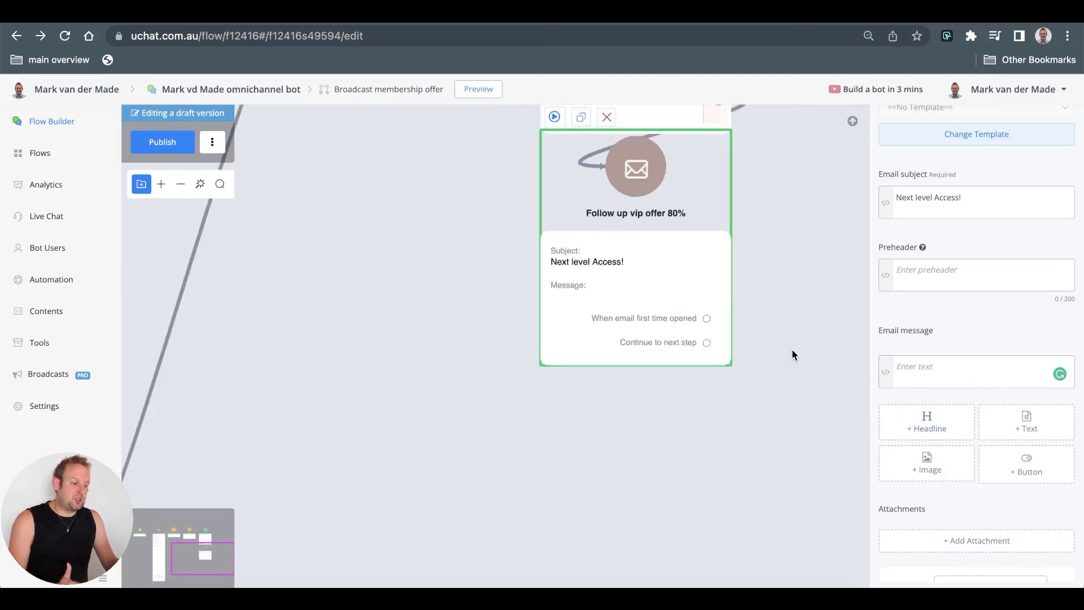
drag(655, 298, 653, 343)
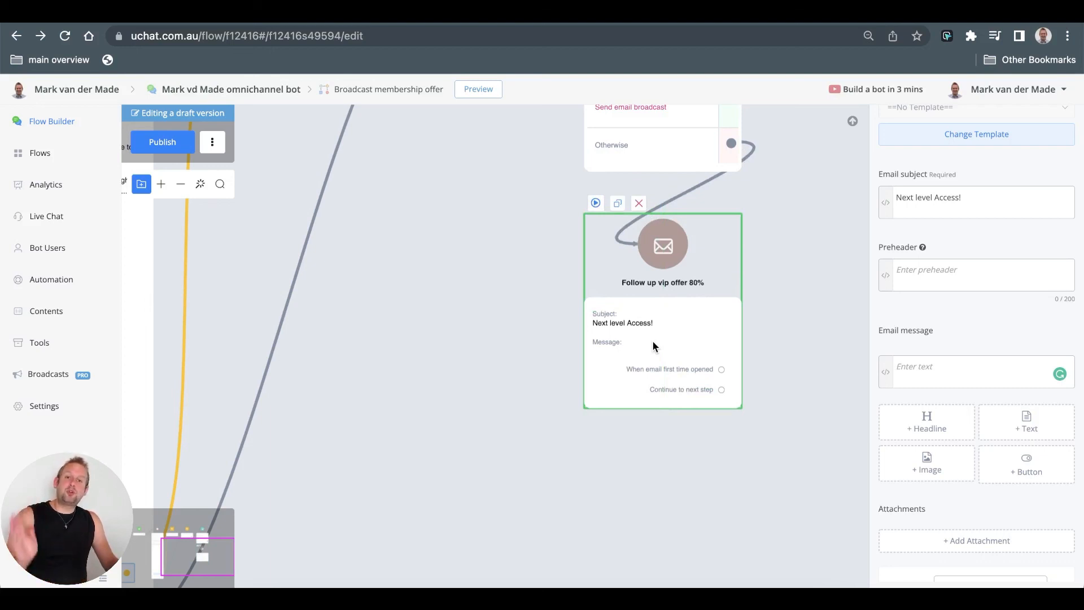
scroll(475, 300, down, 5)
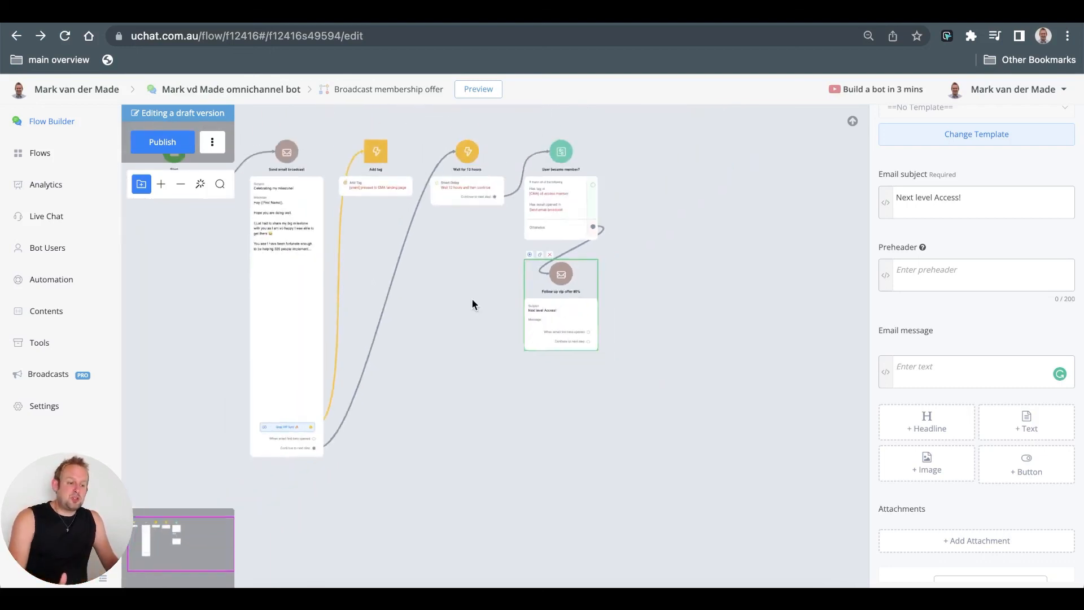
- Close the follow-up email settings and centre the complete broadcast flow on the canvas
click(472, 363)
drag(486, 425, 605, 397)
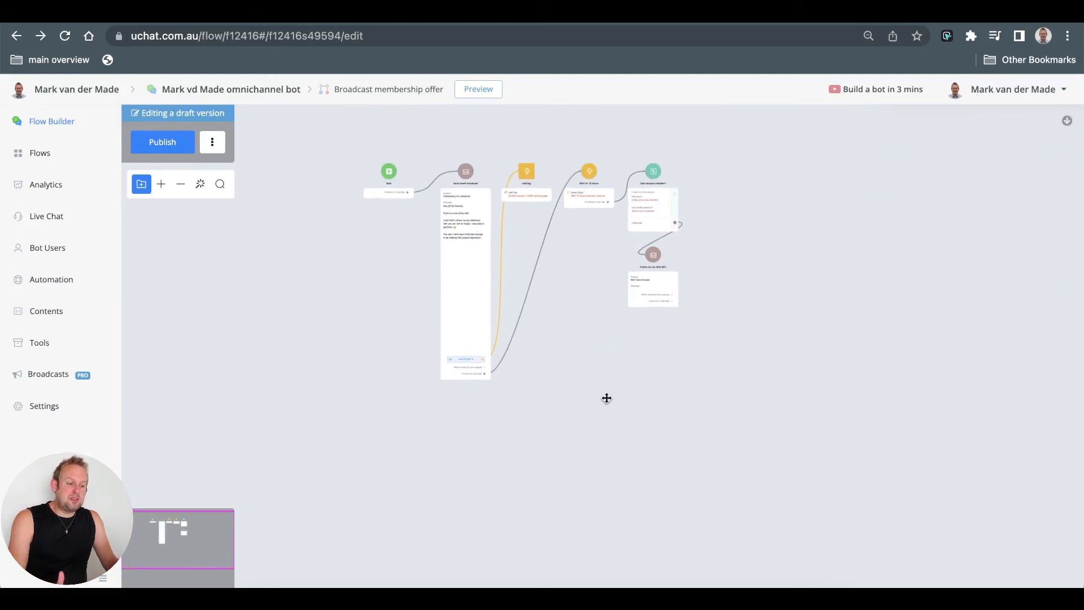